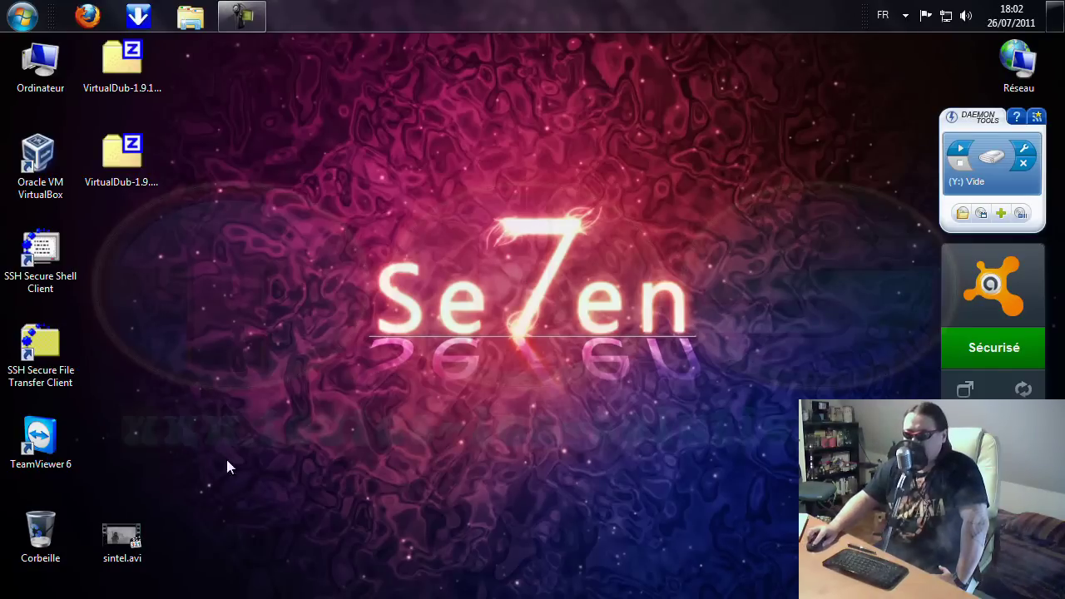
Play sintel.avi from the desktop in the media player, skip ahead in the clip, and close the player
left_click(130, 537)
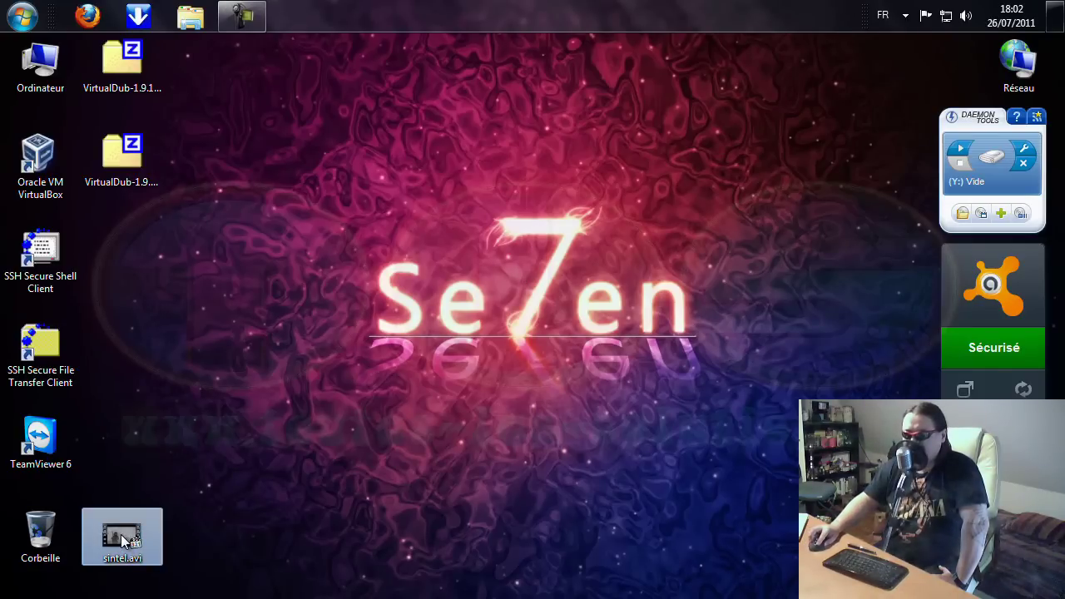
double_click(122, 539)
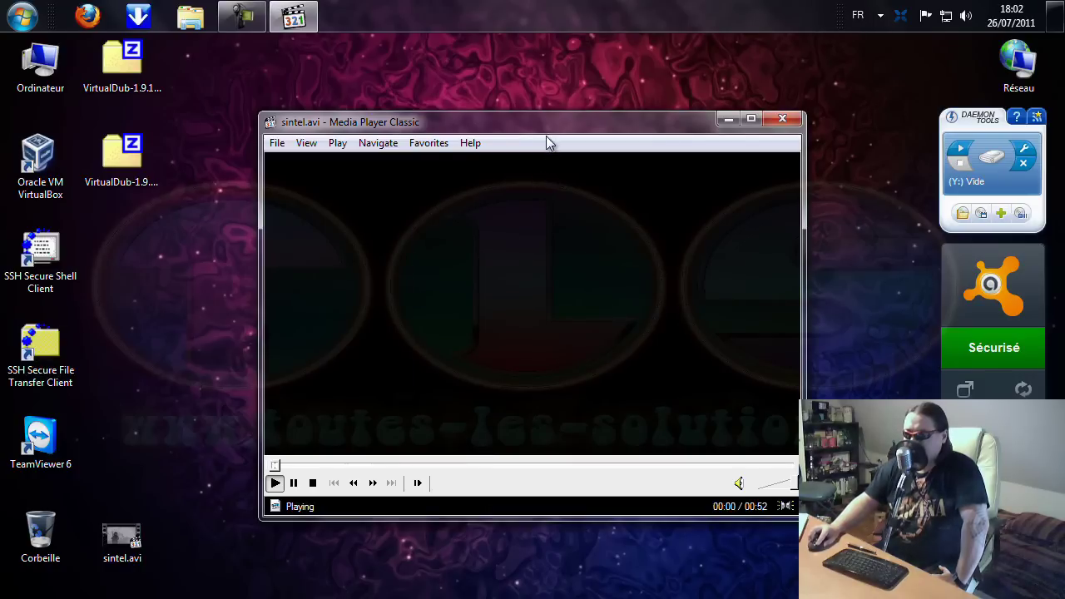
left_click_drag(547, 118, 513, 92)
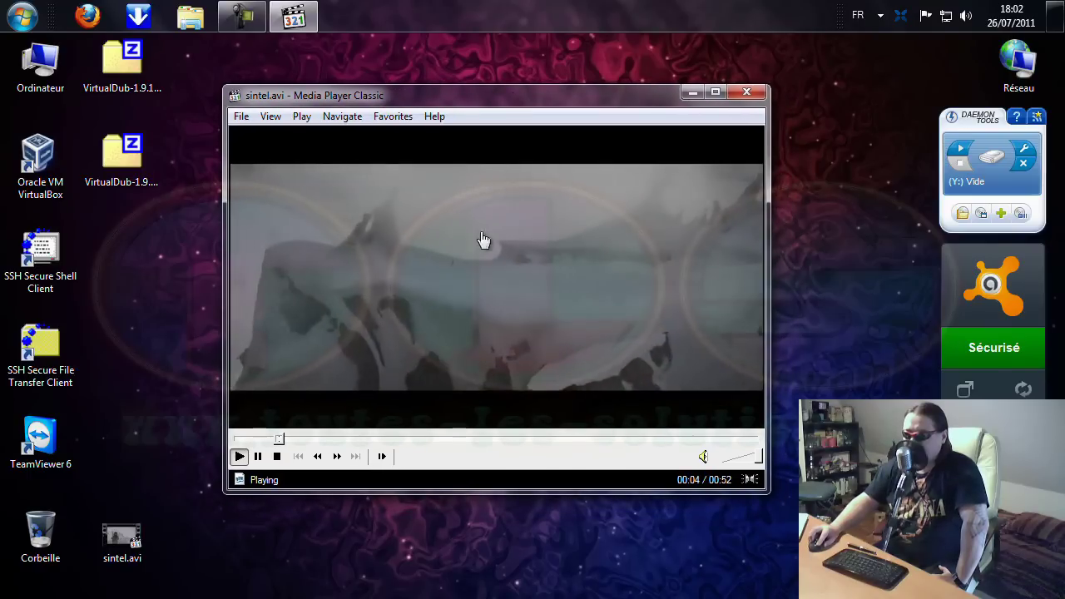
left_click(398, 440)
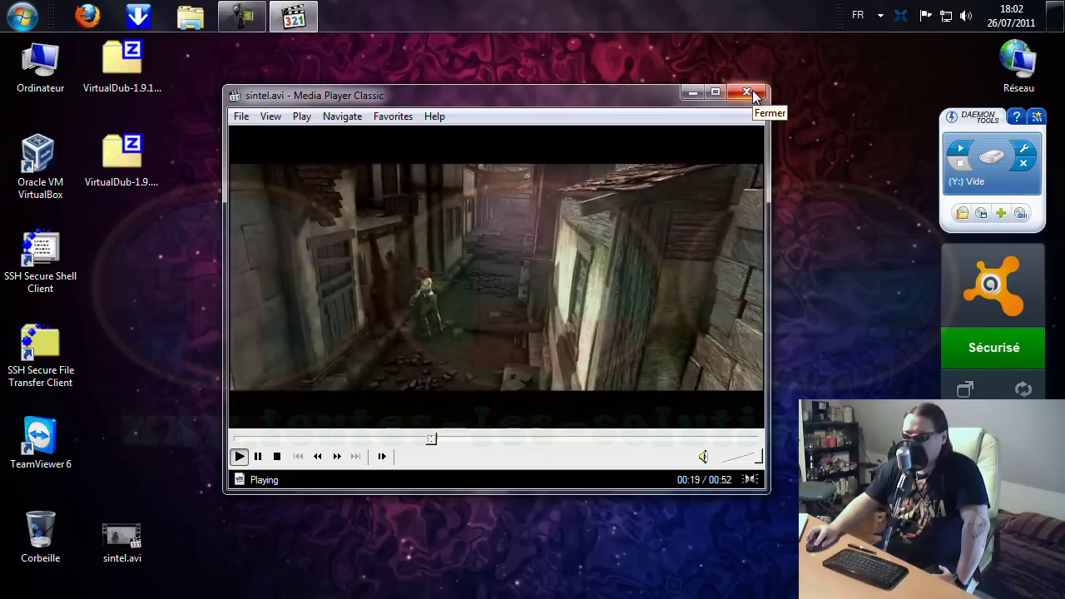
left_click(753, 93)
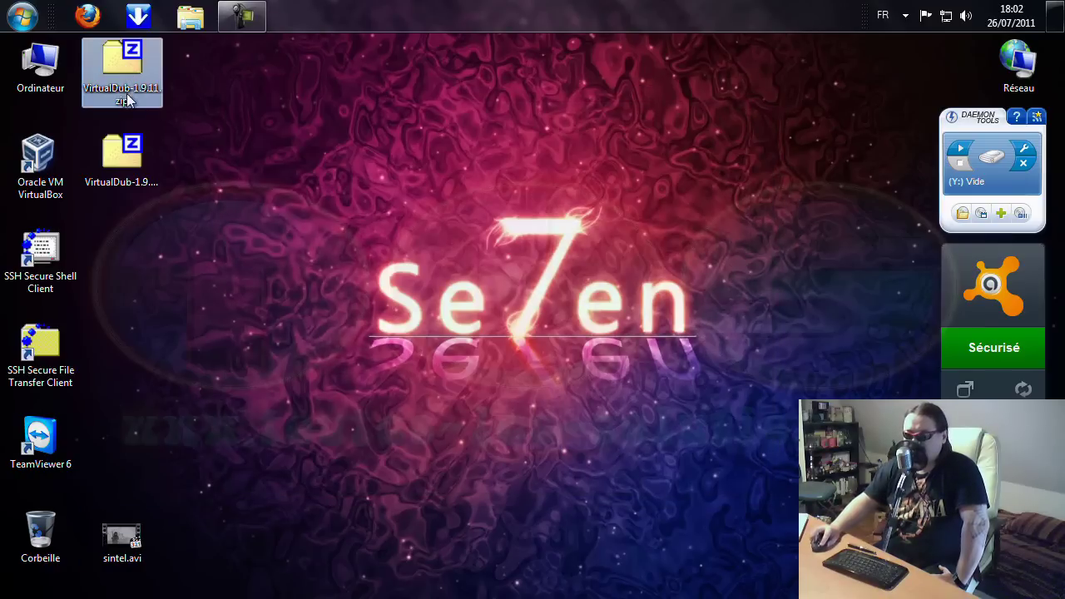
Extract VirtualDub-1.9.11.zip and VirtualDub-1.9.11-AMD64.zip on the desktop with 7-Zip, each into its own folder named after the archive
left_click(117, 153)
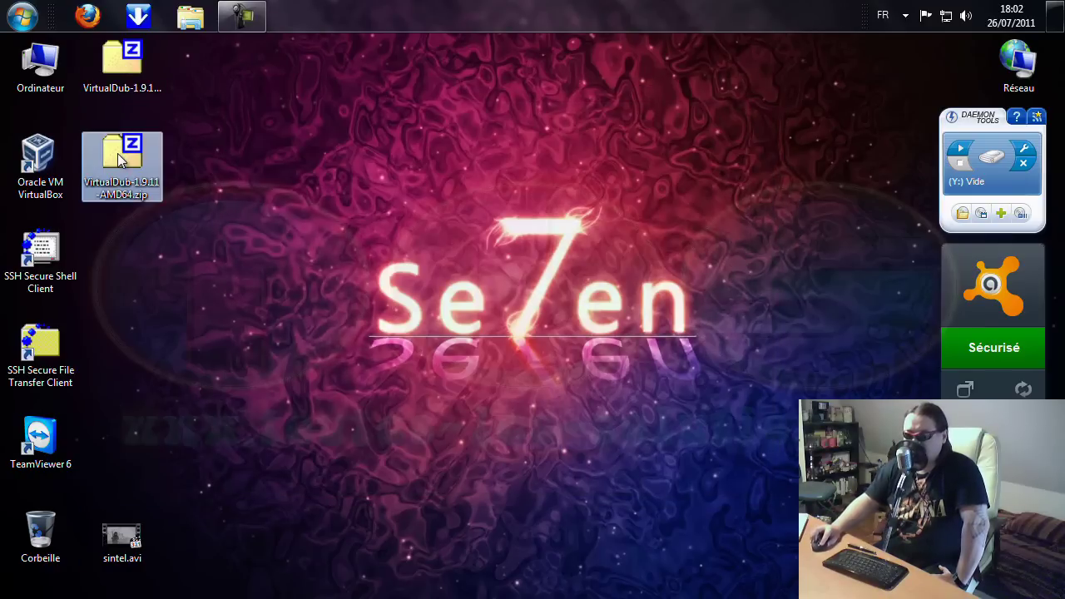
left_click(129, 65)
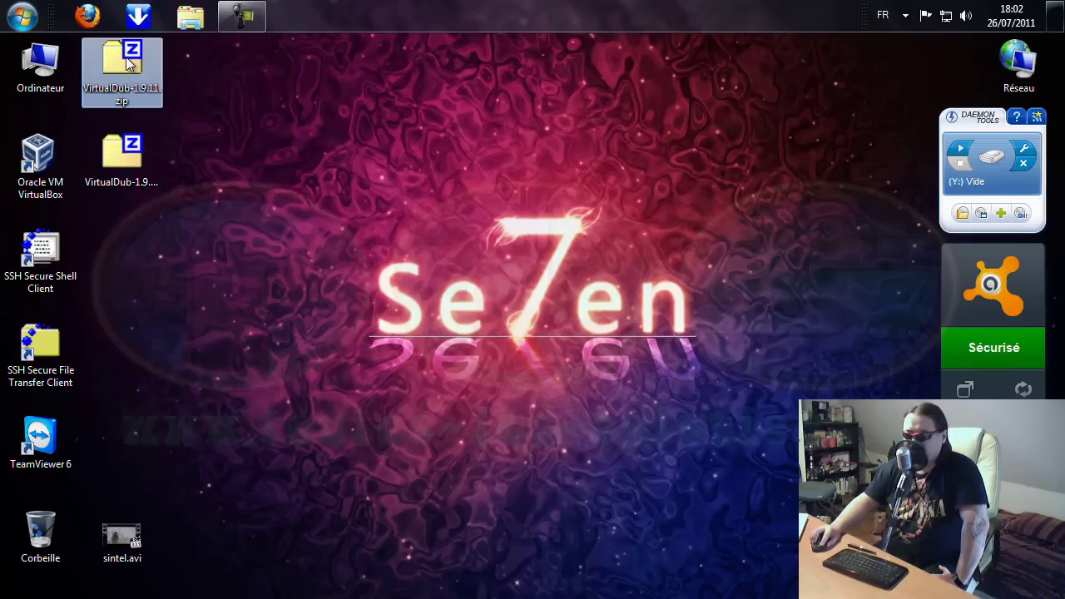
right_click(129, 65)
mouse_move(125, 105)
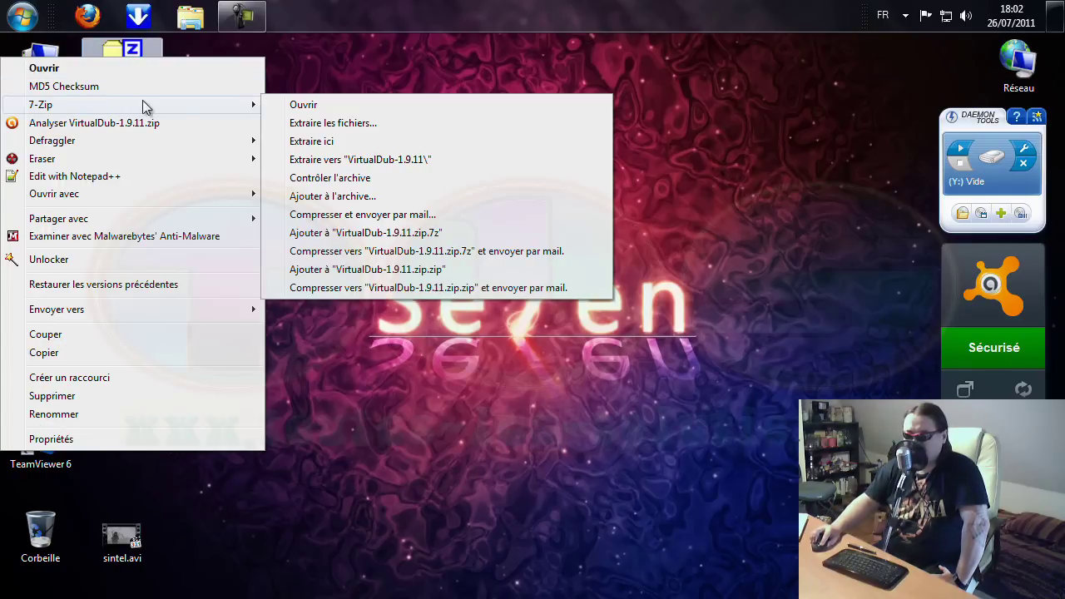
left_click(350, 160)
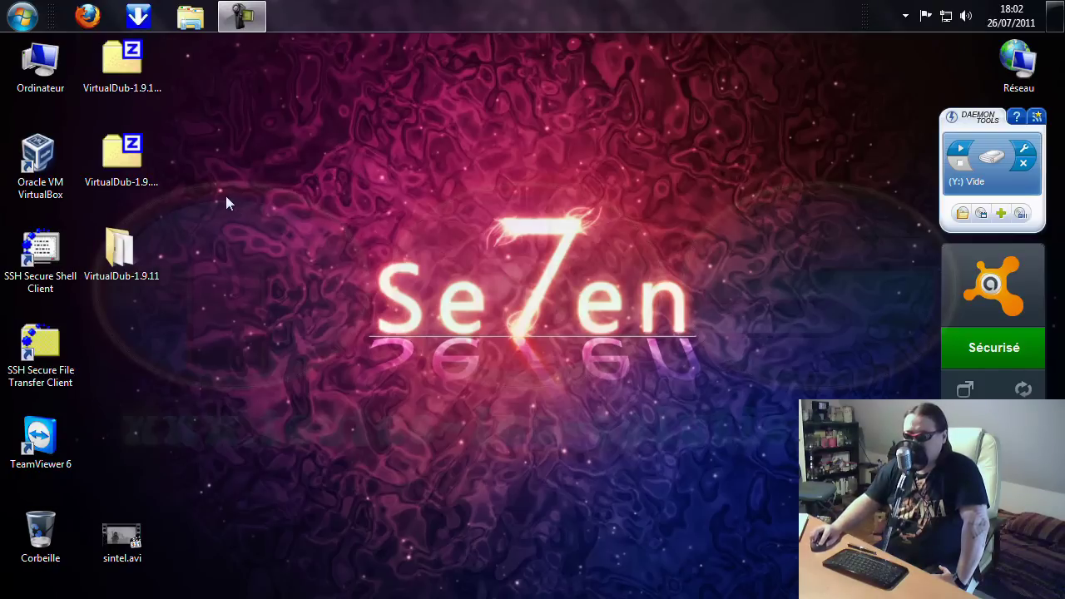
right_click(121, 154)
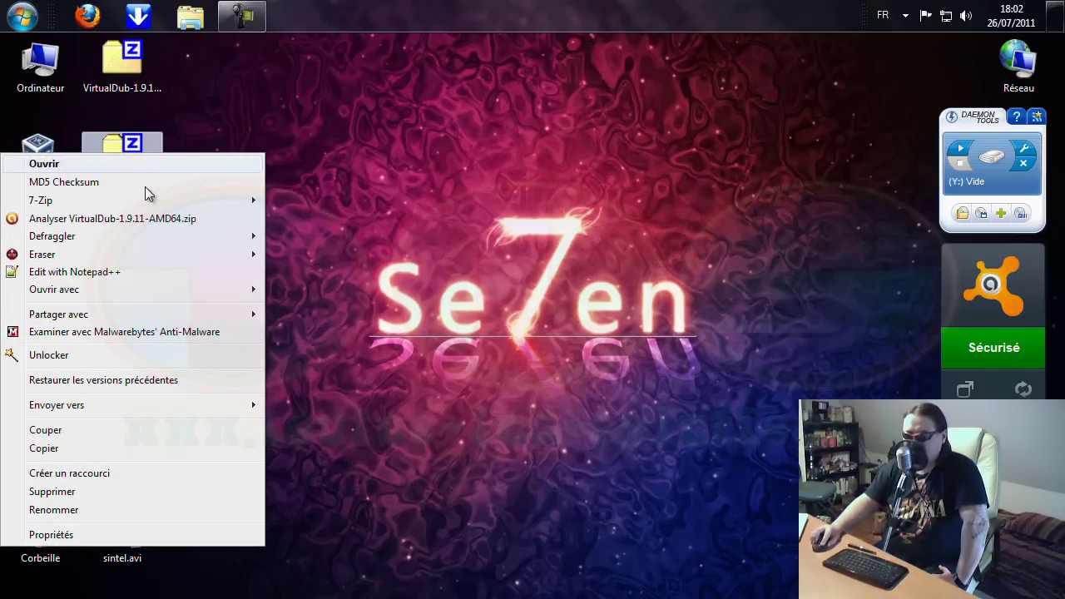
mouse_move(153, 203)
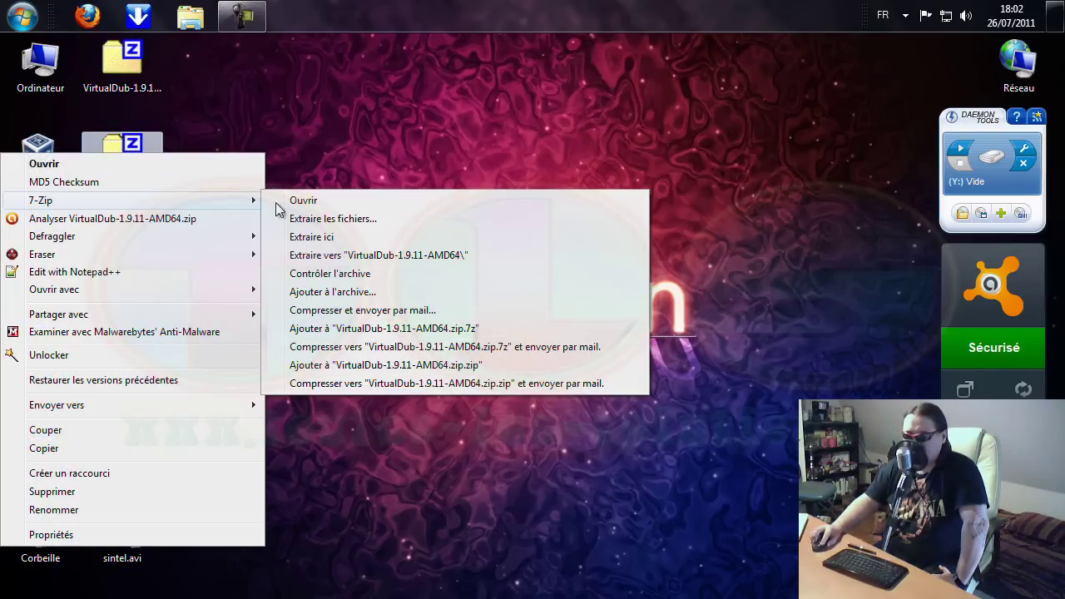
left_click(402, 255)
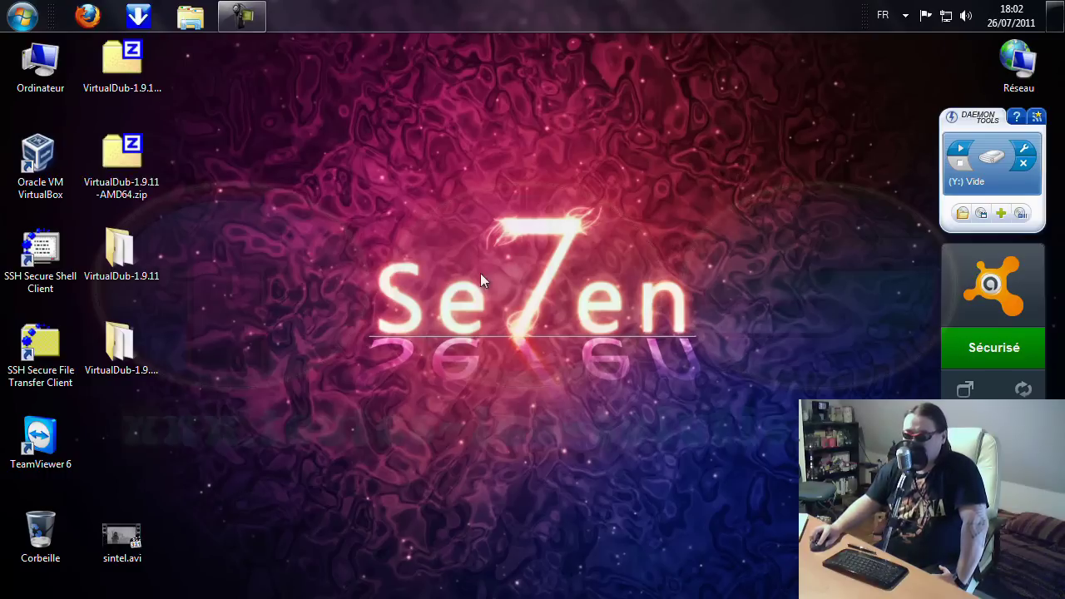
Launch VirtualDub.exe from the extracted VirtualDub-1.9.11 folder and load sintel.avi from the desktop
double_click(119, 249)
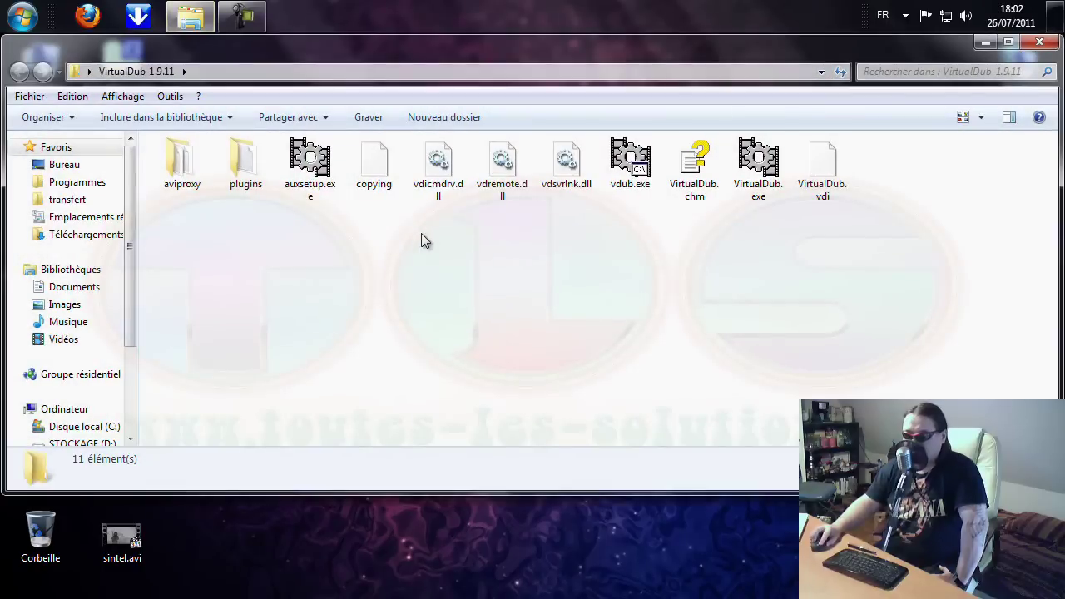
double_click(758, 165)
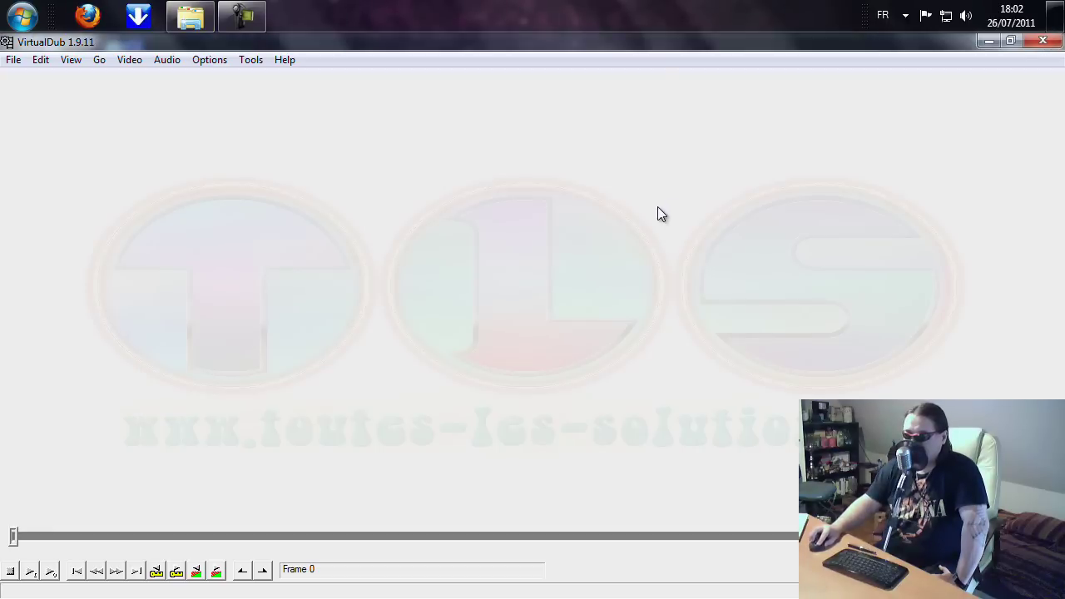
left_click(17, 61)
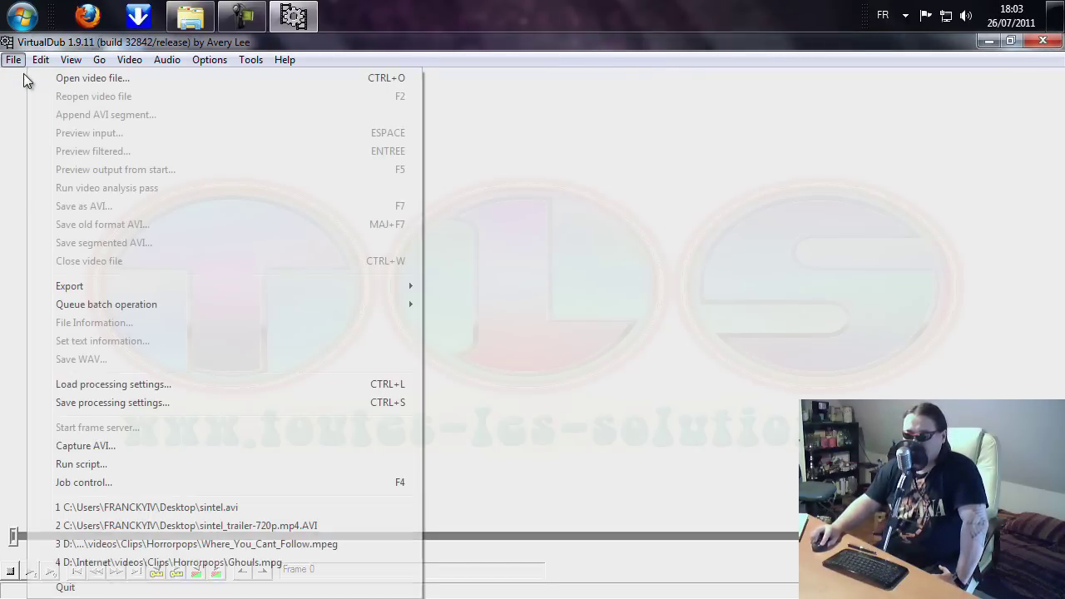
left_click(72, 79)
double_click(335, 279)
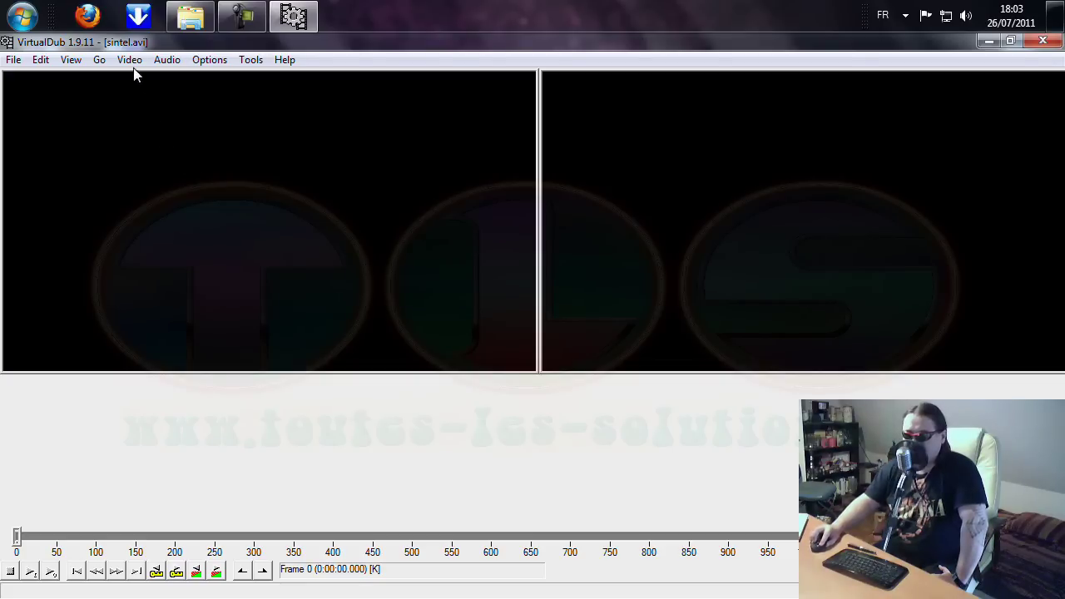
Check the video compression codecs in the 32-bit version, including DivX 6.9.2, without applying any, and close VirtualDub and its folder
left_click(131, 57)
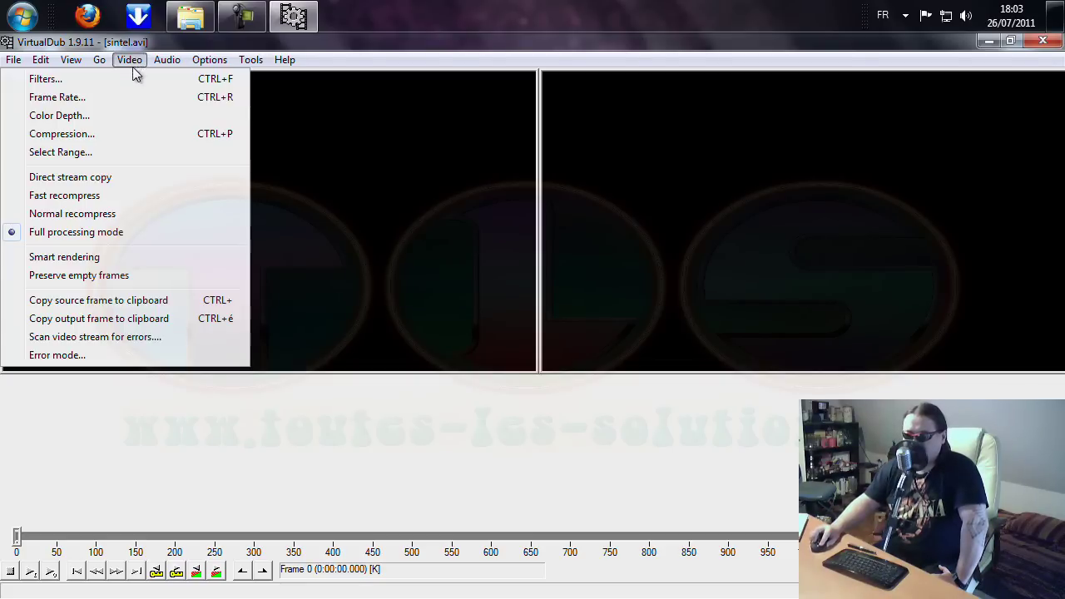
left_click(131, 135)
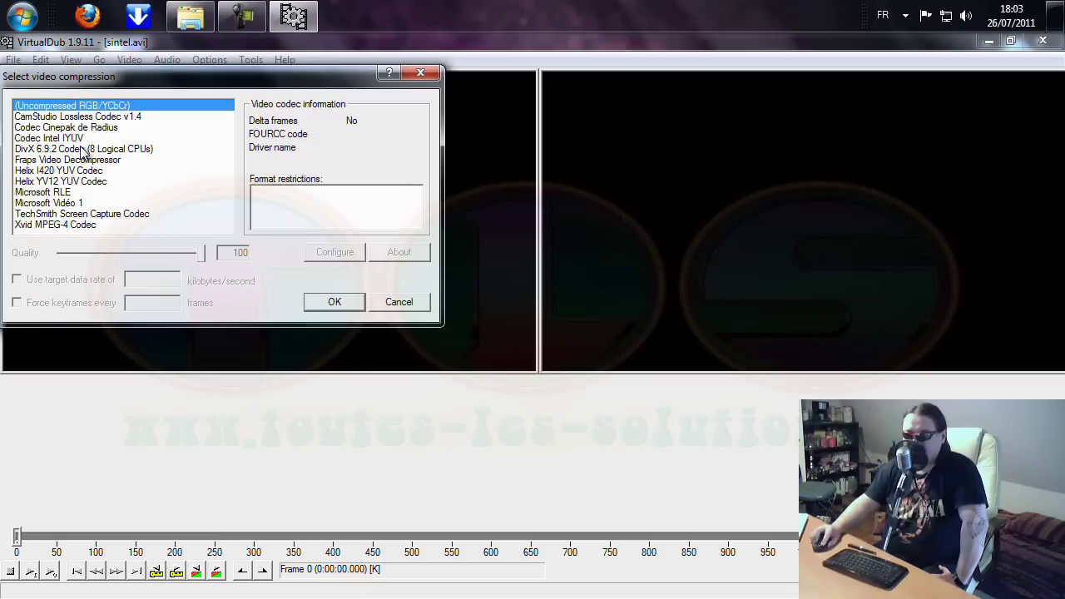
left_click(82, 148)
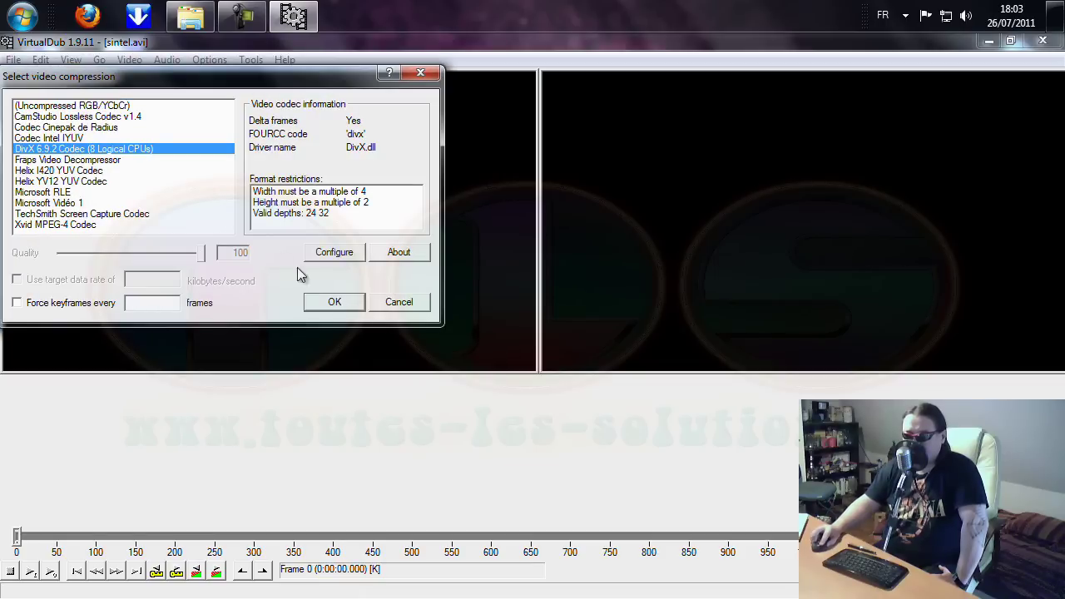
left_click(397, 302)
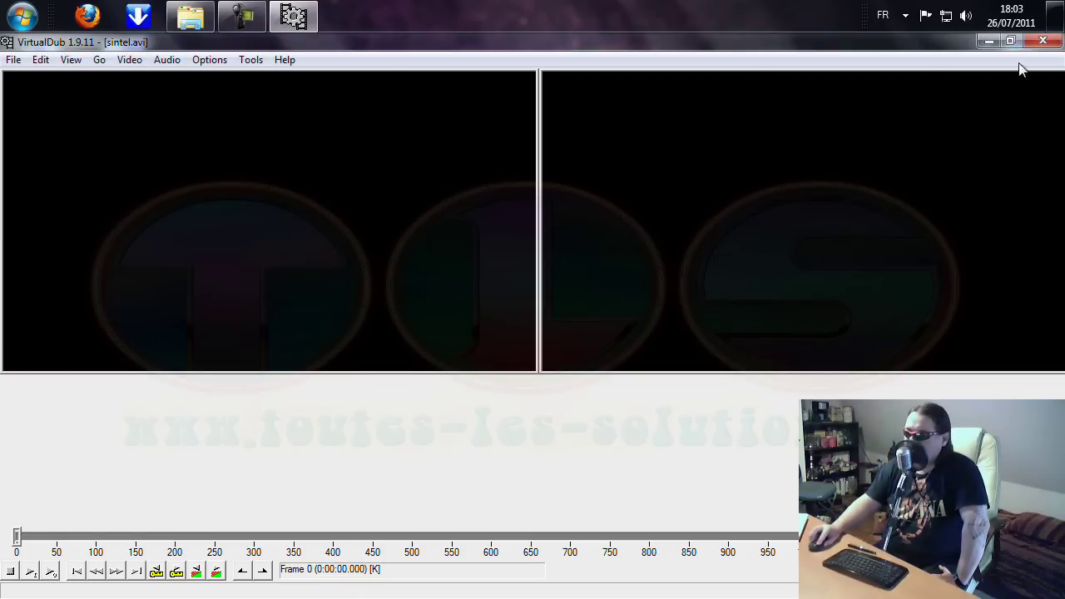
left_click(1043, 41)
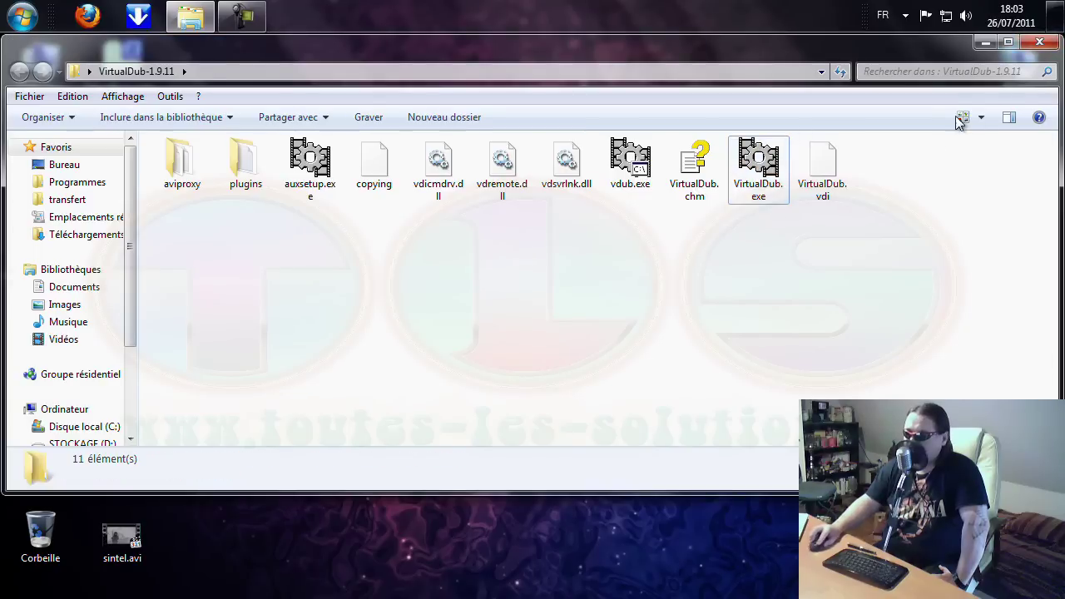
left_click(1039, 41)
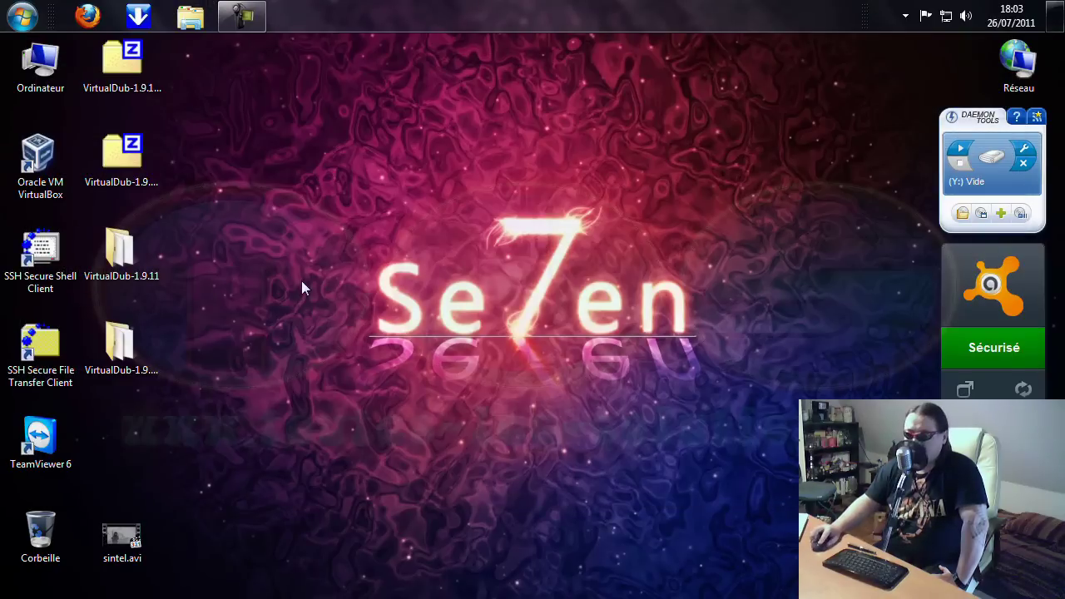
Launch the 64-bit VirtualDub from the VirtualDub-1.9.11-AMD64 folder and load sintel.avi
double_click(121, 350)
double_click(490, 171)
left_click(14, 60)
left_click(71, 75)
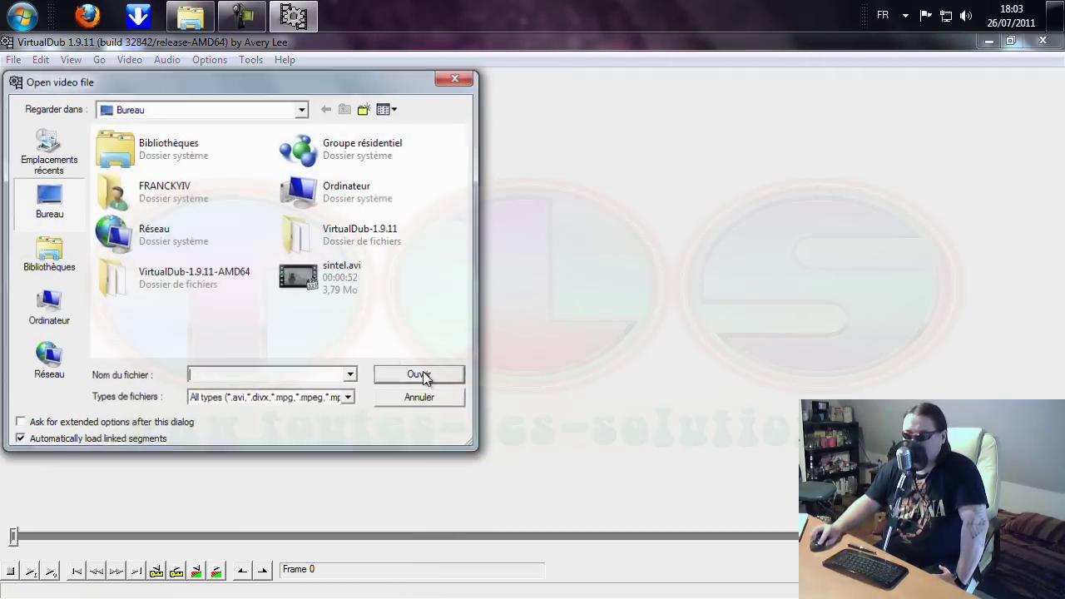
double_click(333, 282)
Check the video compression codecs offered by the 64-bit version, cancel the selection, and close VirtualDub and its folder
left_click(129, 60)
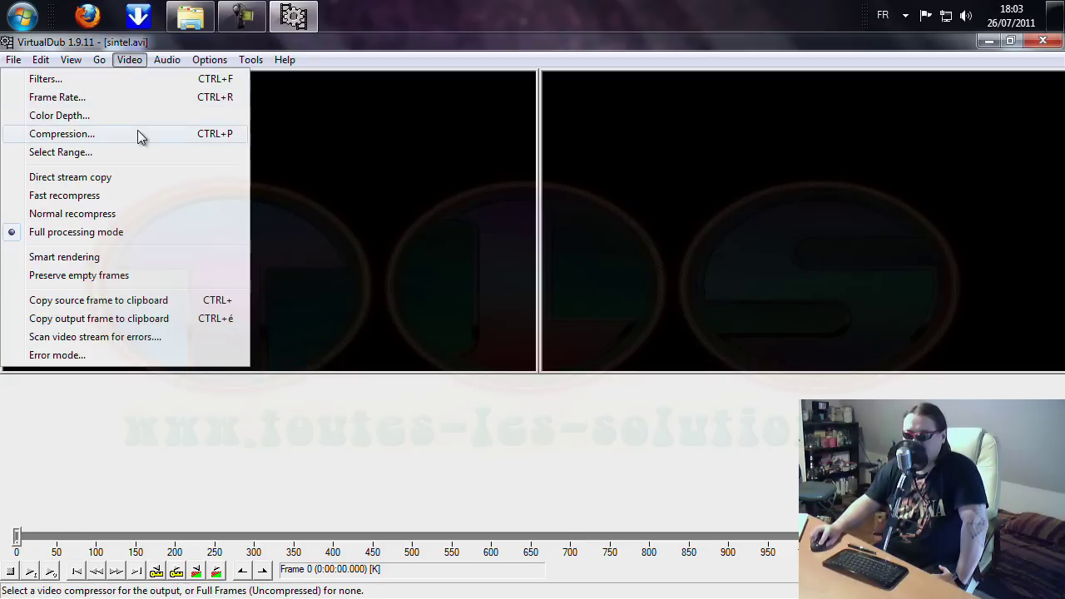
left_click(140, 135)
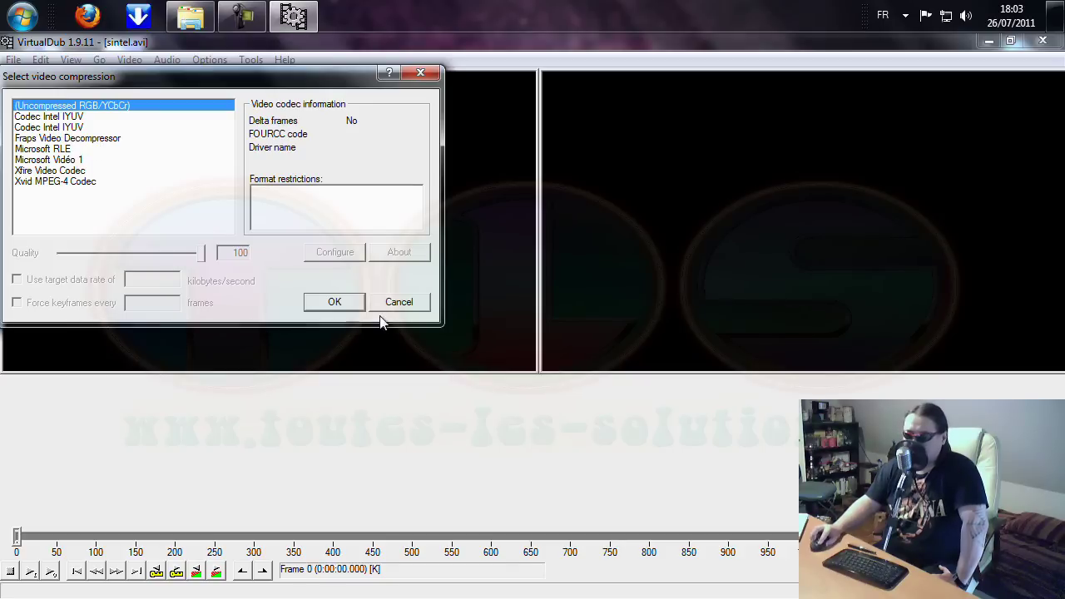
left_click(398, 303)
left_click(1043, 41)
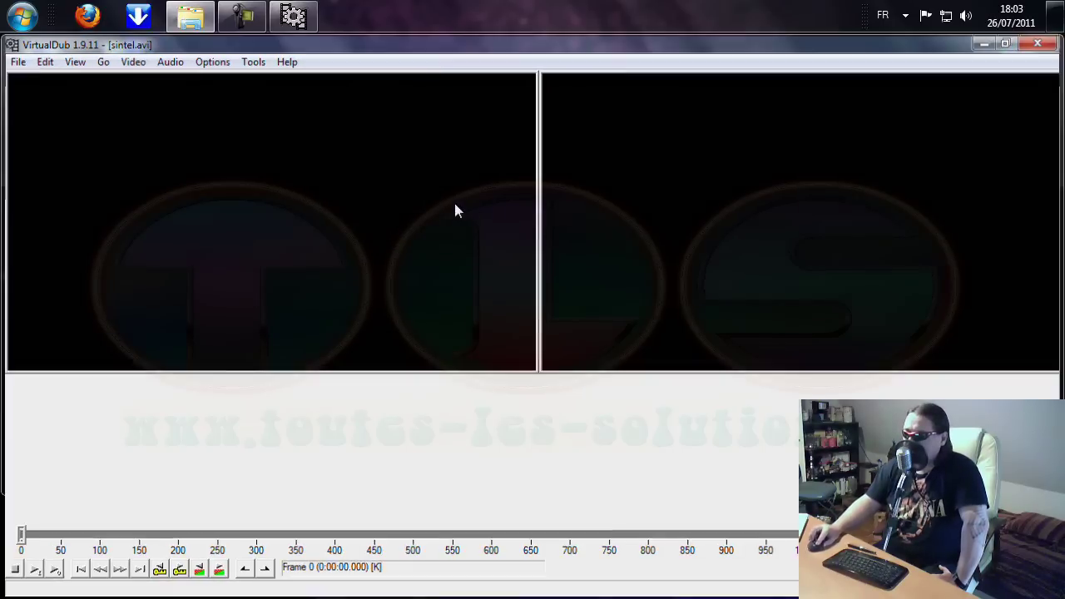
key("alt+F4")
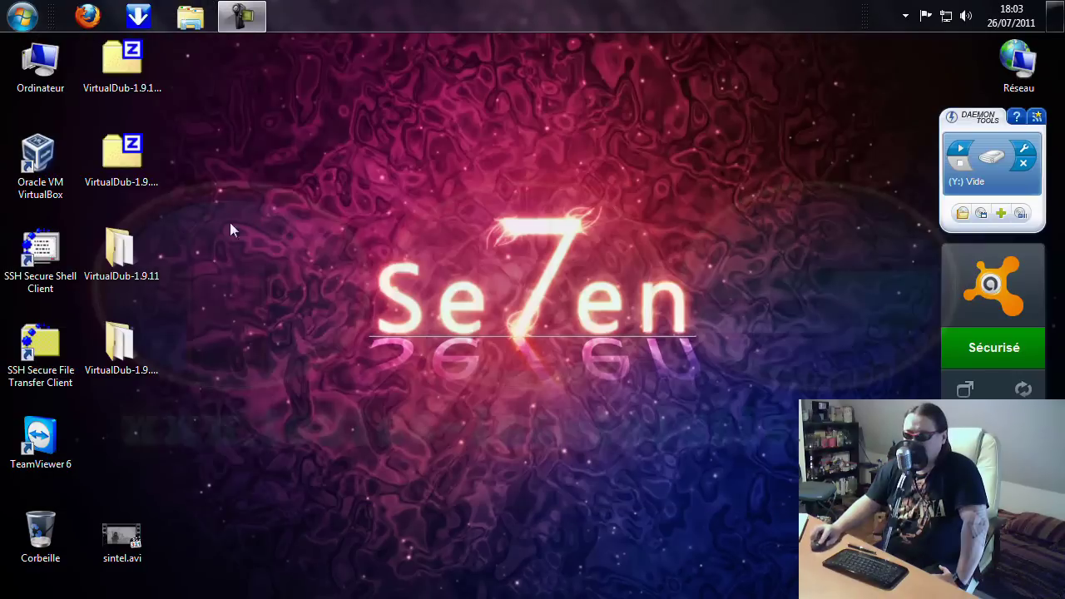
Relaunch VirtualDub.exe from the VirtualDub-1.9.11 folder, review the supported video file types, and load sintel.avi
double_click(131, 250)
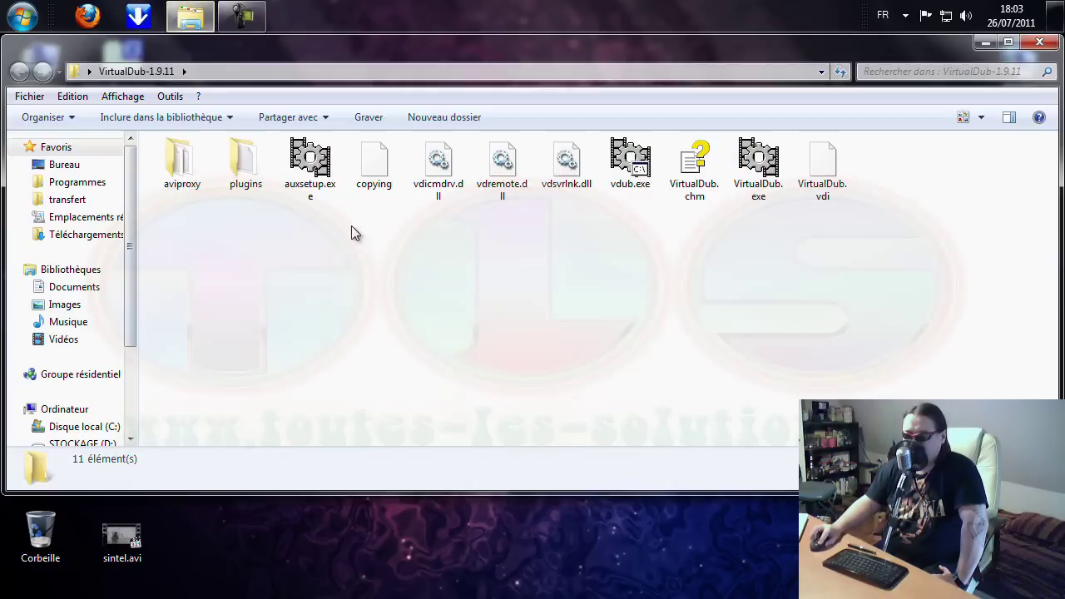
double_click(758, 166)
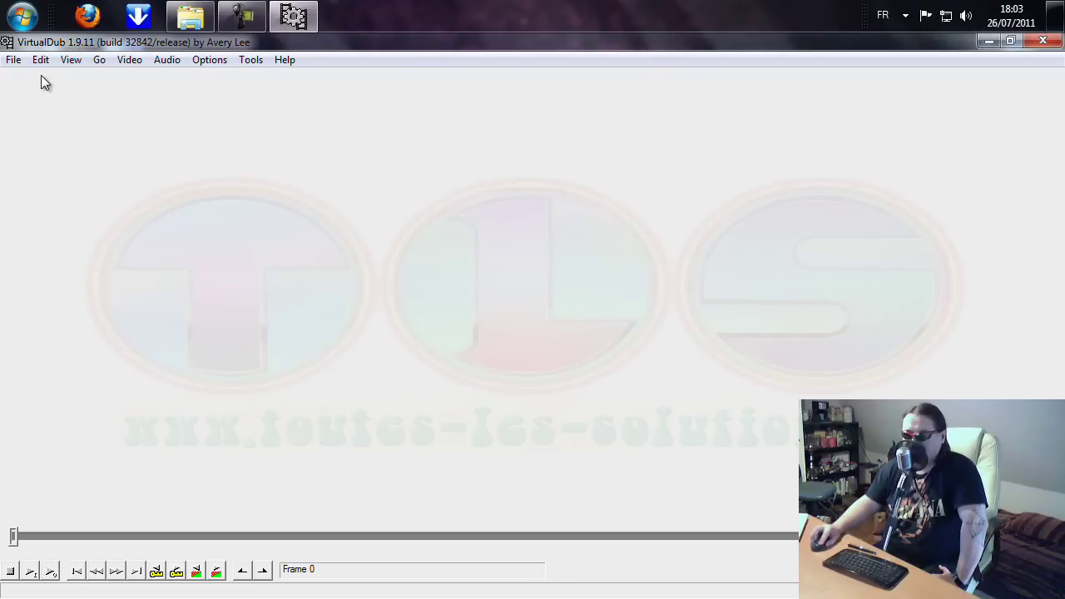
left_click(15, 61)
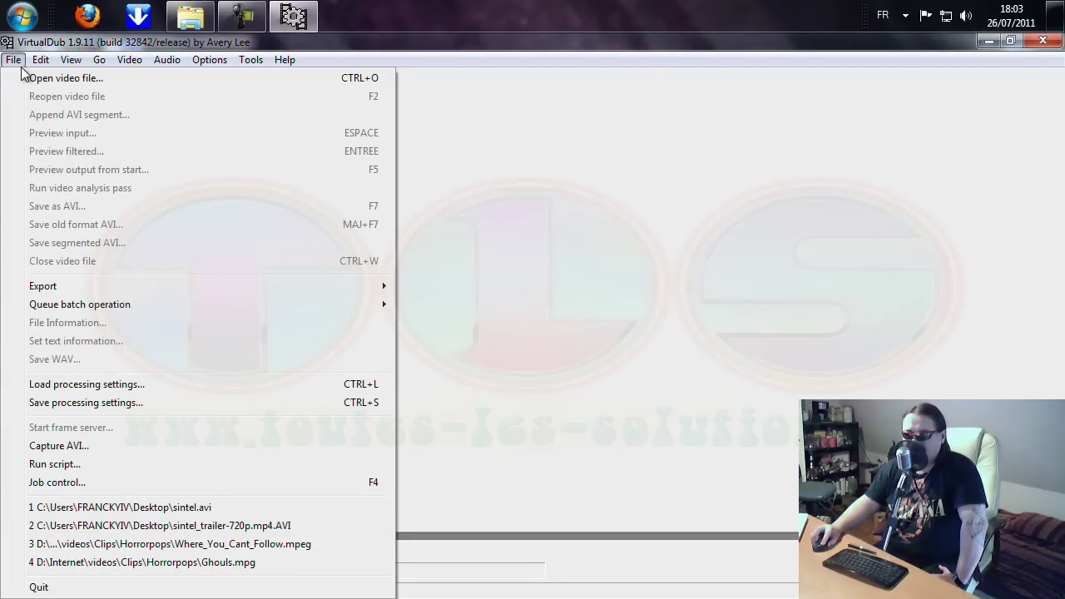
left_click(29, 78)
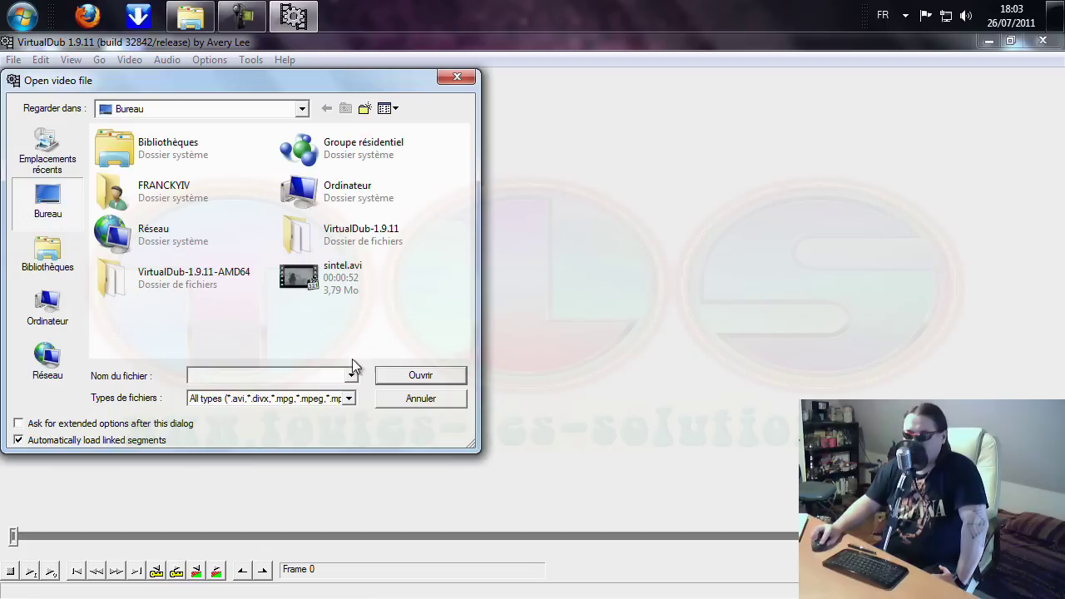
left_click(351, 399)
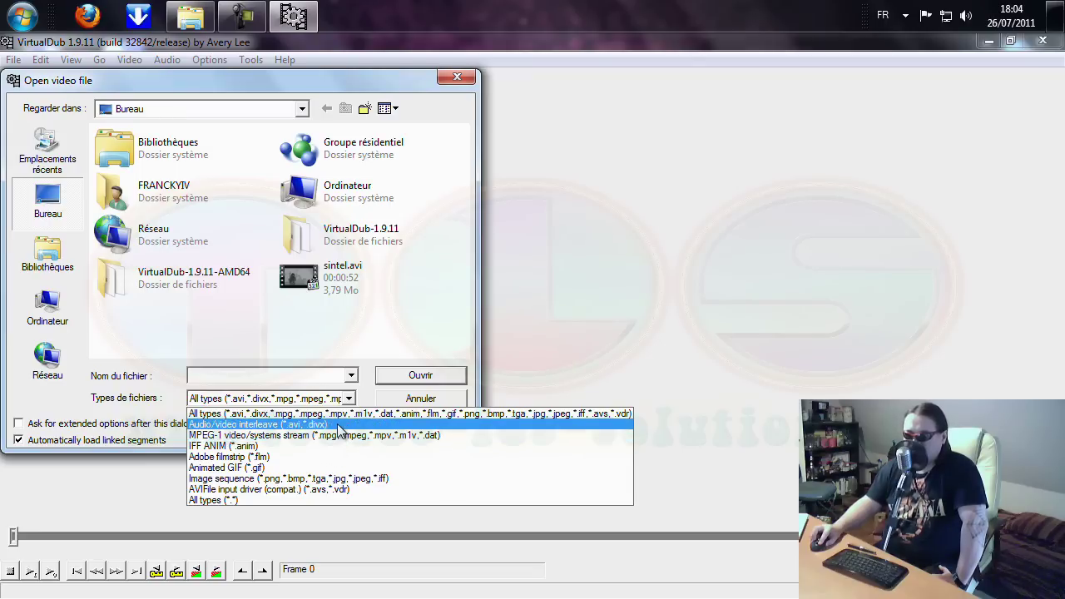
left_click(342, 339)
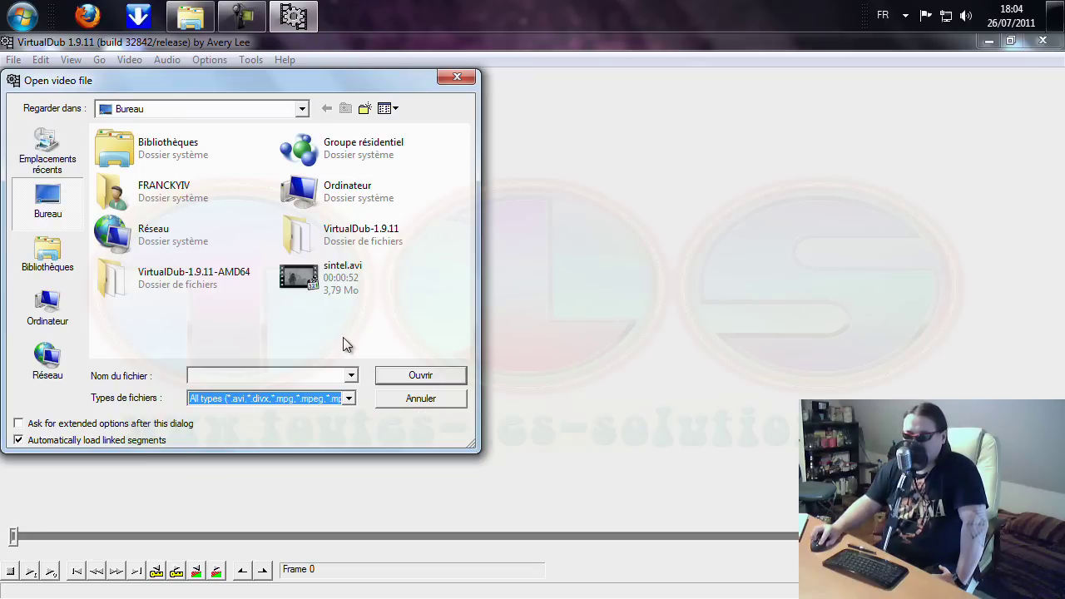
double_click(344, 286)
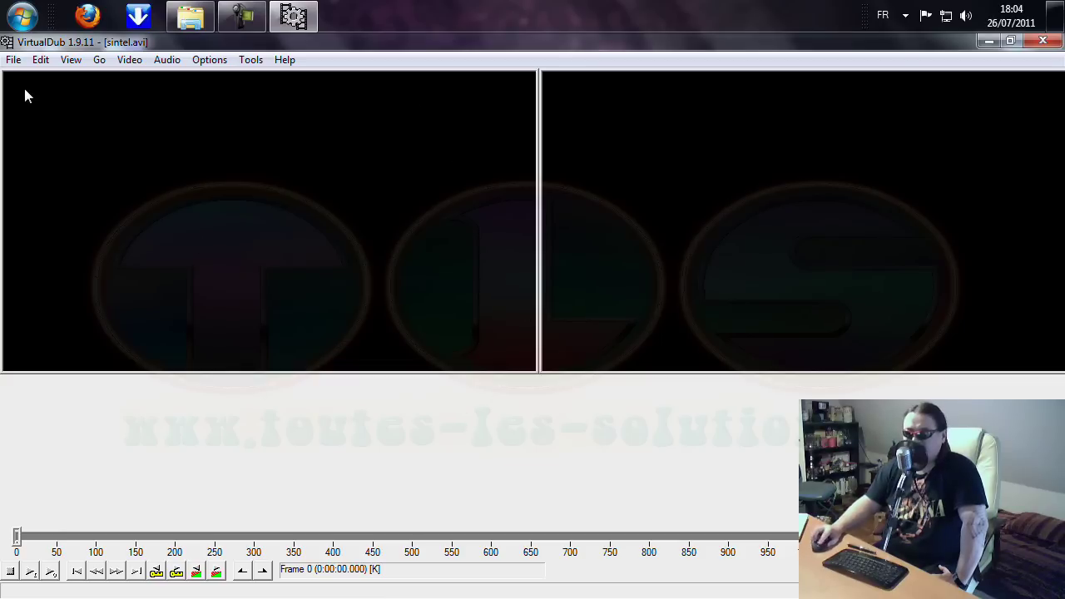
Review the export formats, check the video and audio stream information of sintel.avi, and close the information window
left_click(13, 62)
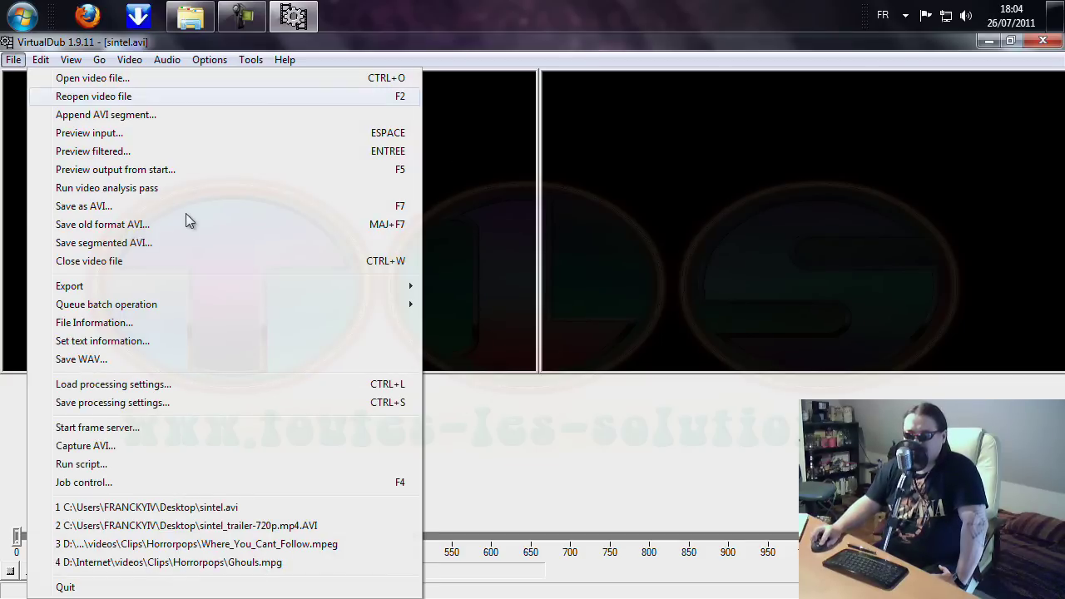
mouse_move(186, 288)
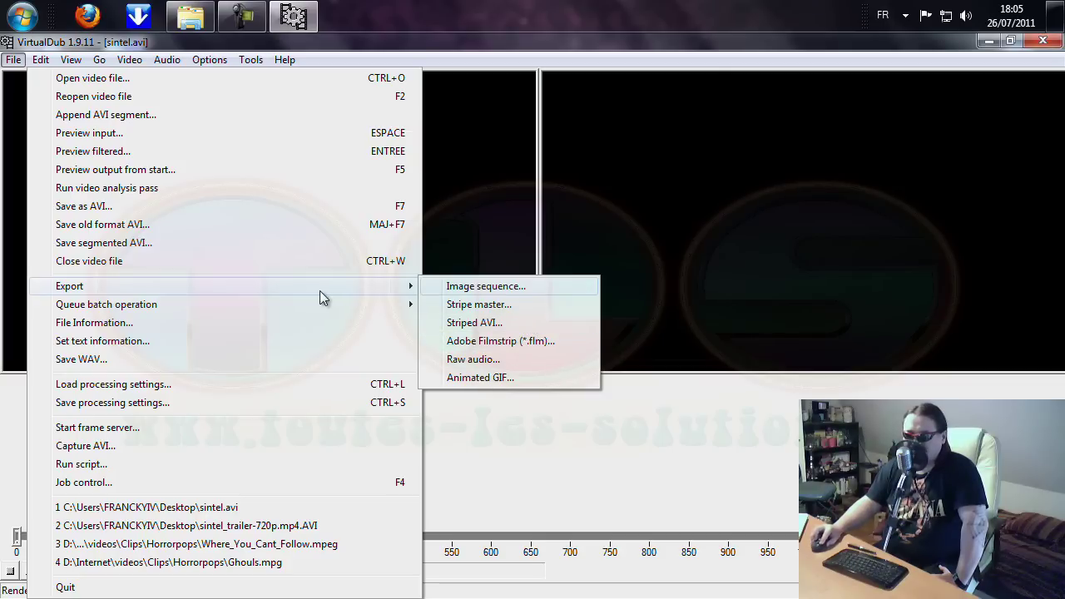
left_click(174, 323)
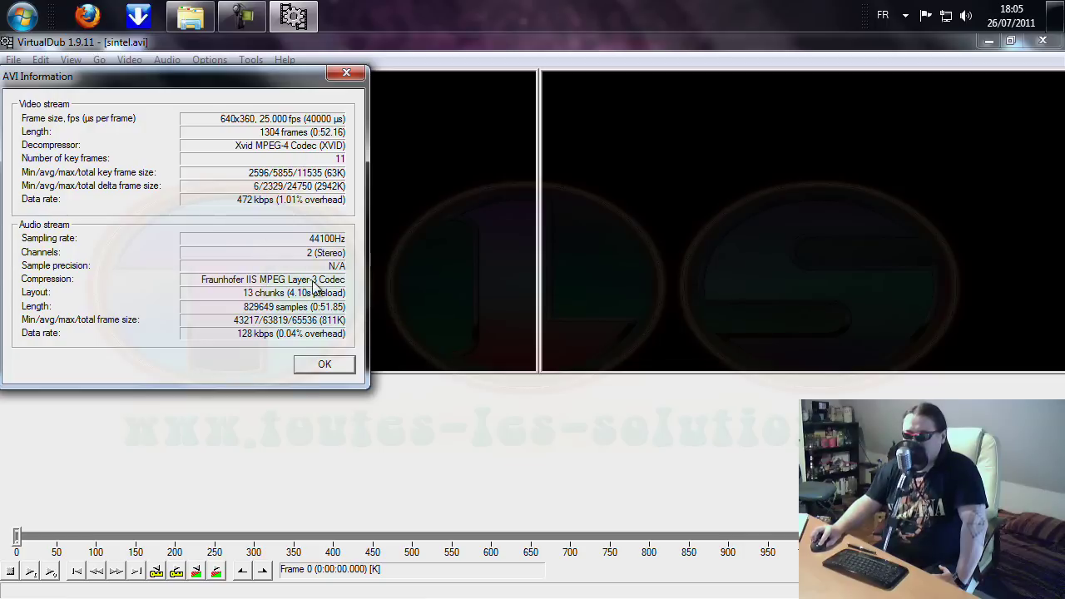
left_click(324, 366)
Enter AVI capture mode, review the device, video, audio and capture options, and close VirtualDub
left_click(15, 60)
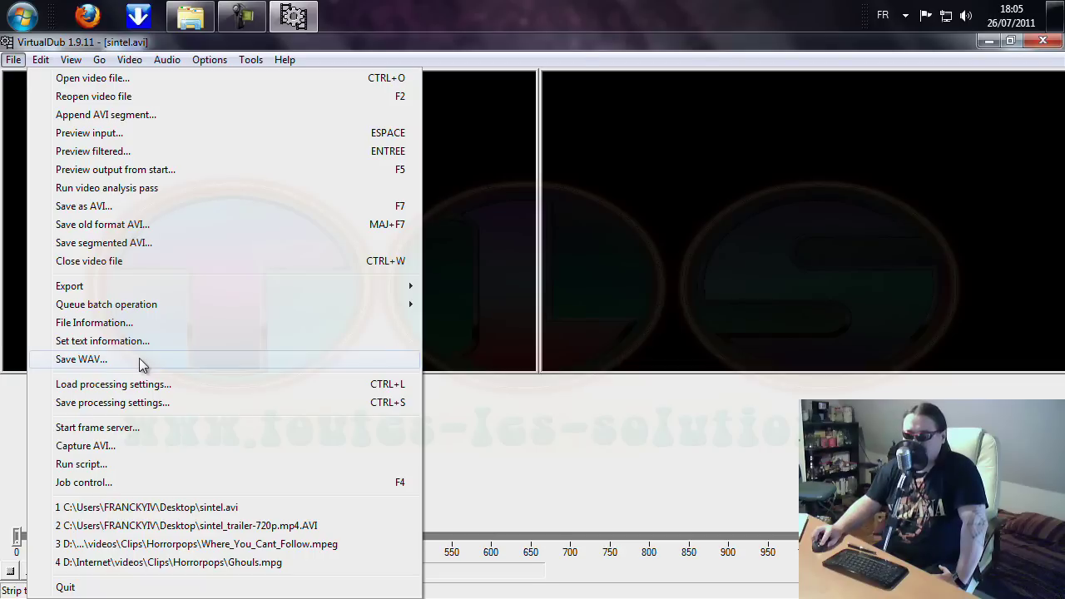
left_click(137, 449)
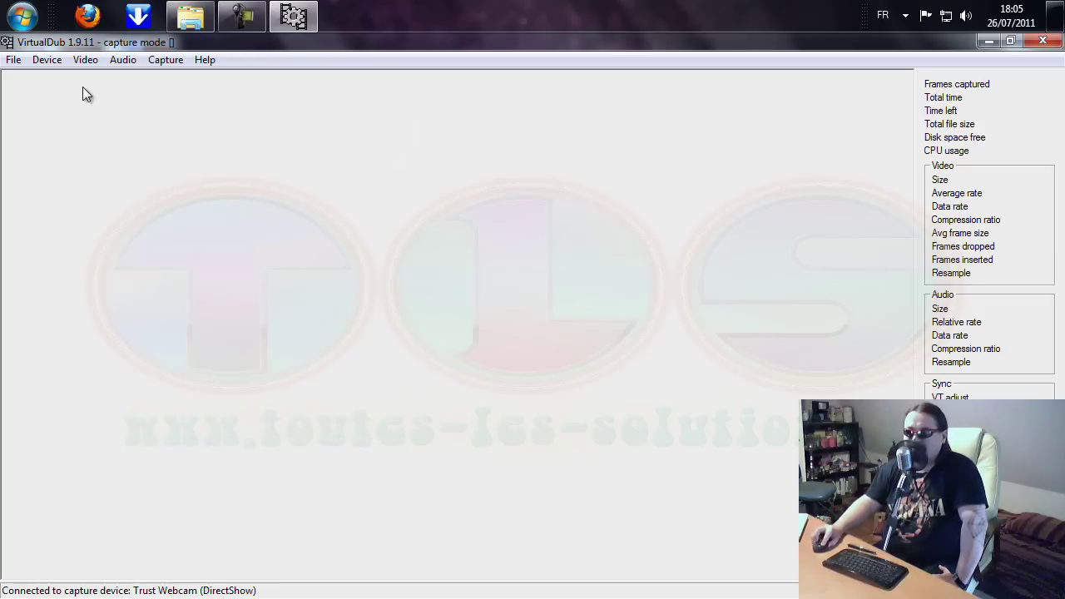
left_click(50, 60)
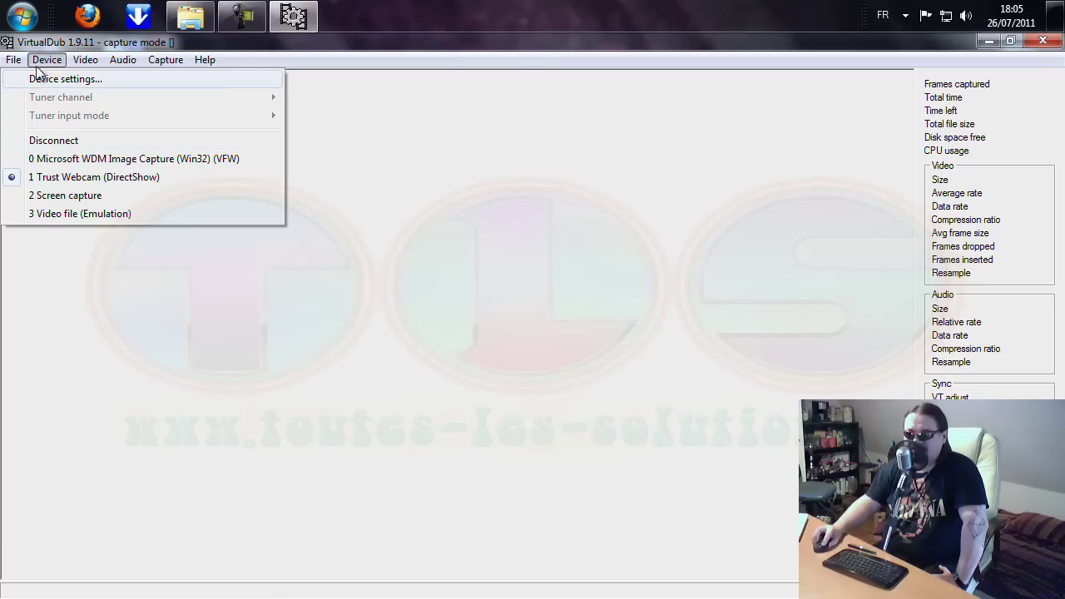
mouse_move(16, 66)
mouse_move(83, 65)
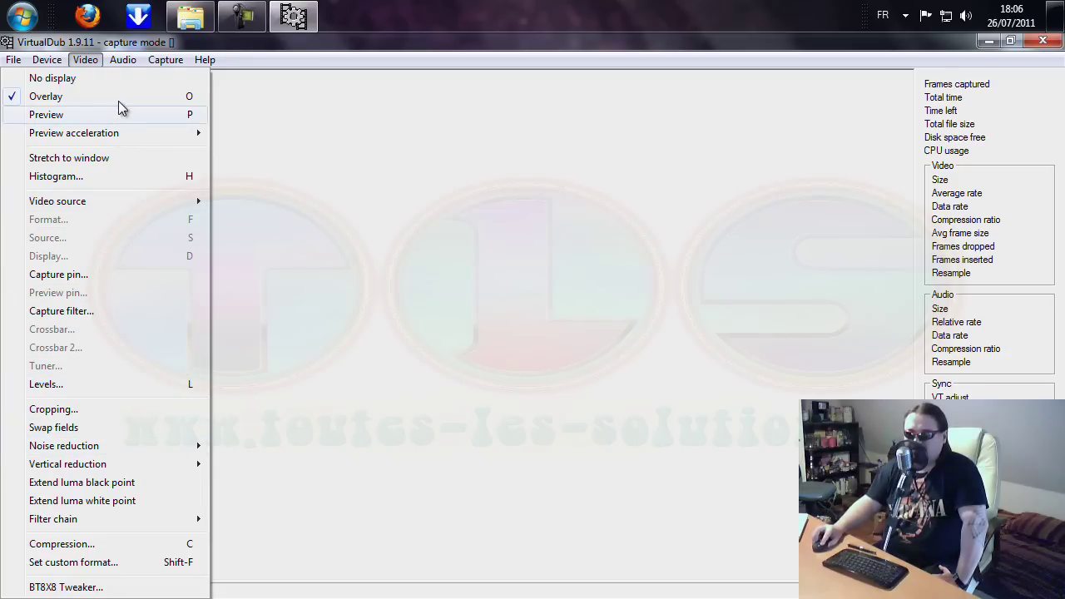
mouse_move(125, 65)
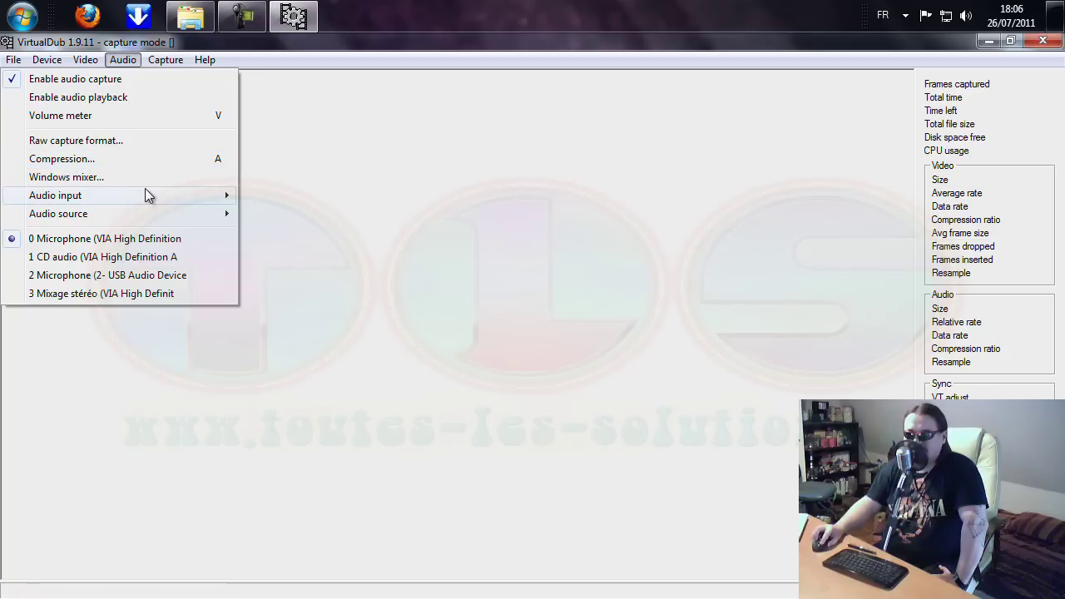
mouse_move(145, 215)
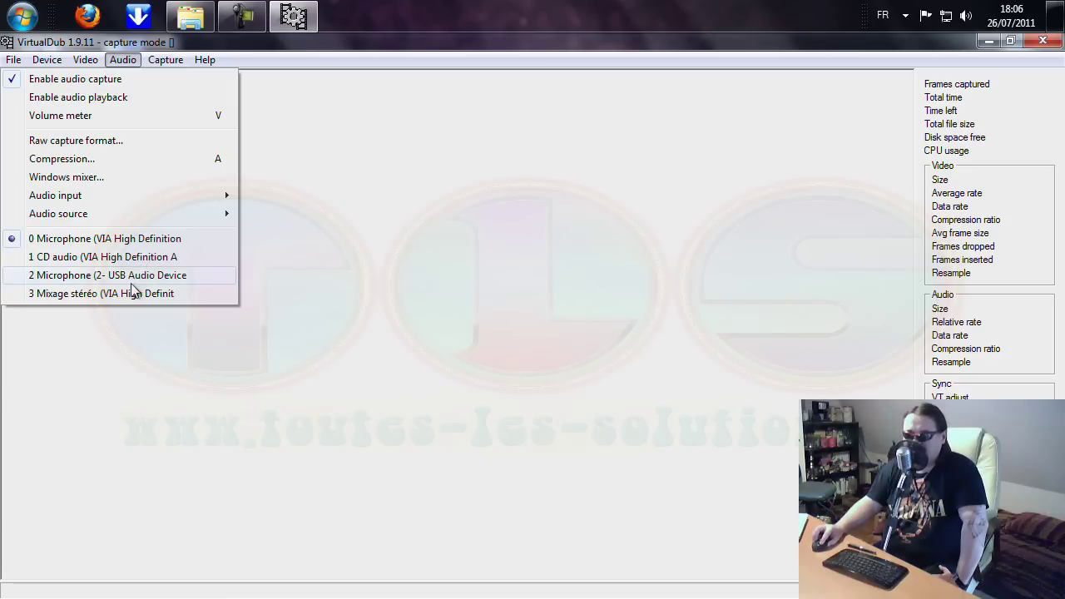
left_click(164, 61)
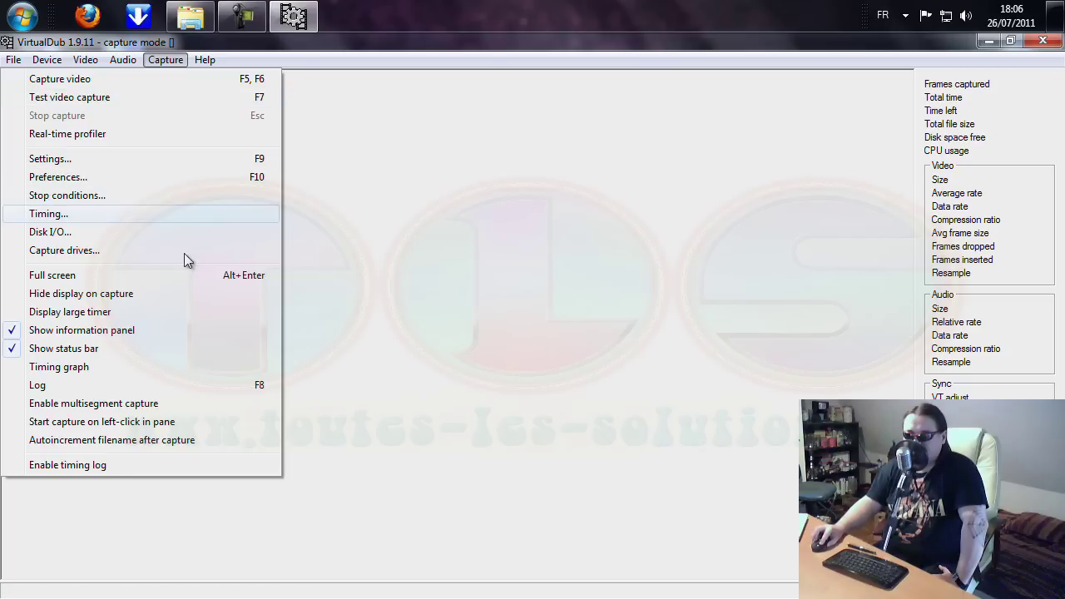
left_click(537, 213)
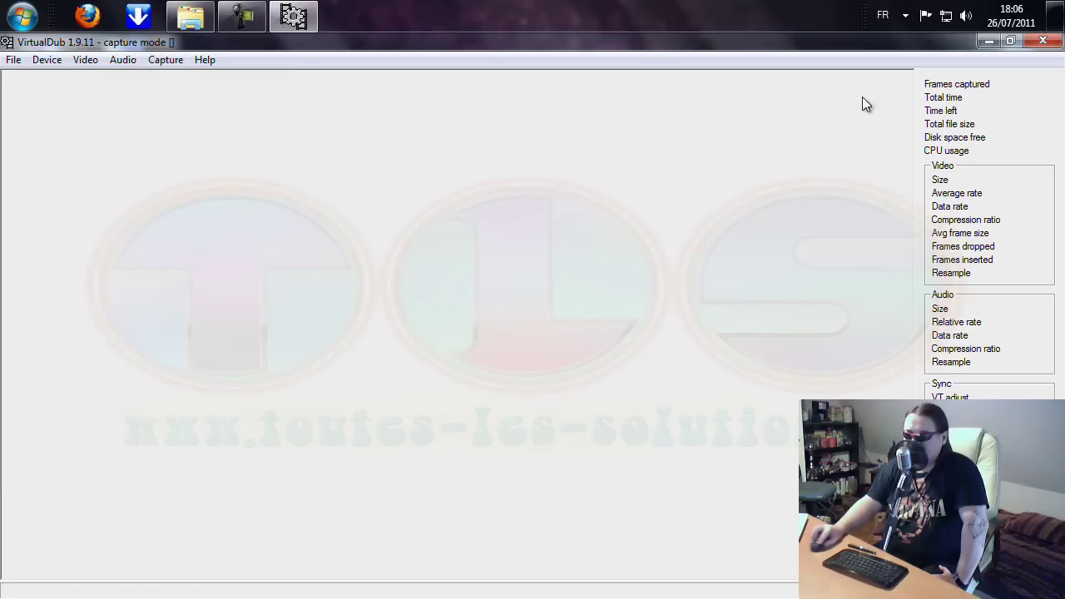
left_click(1045, 41)
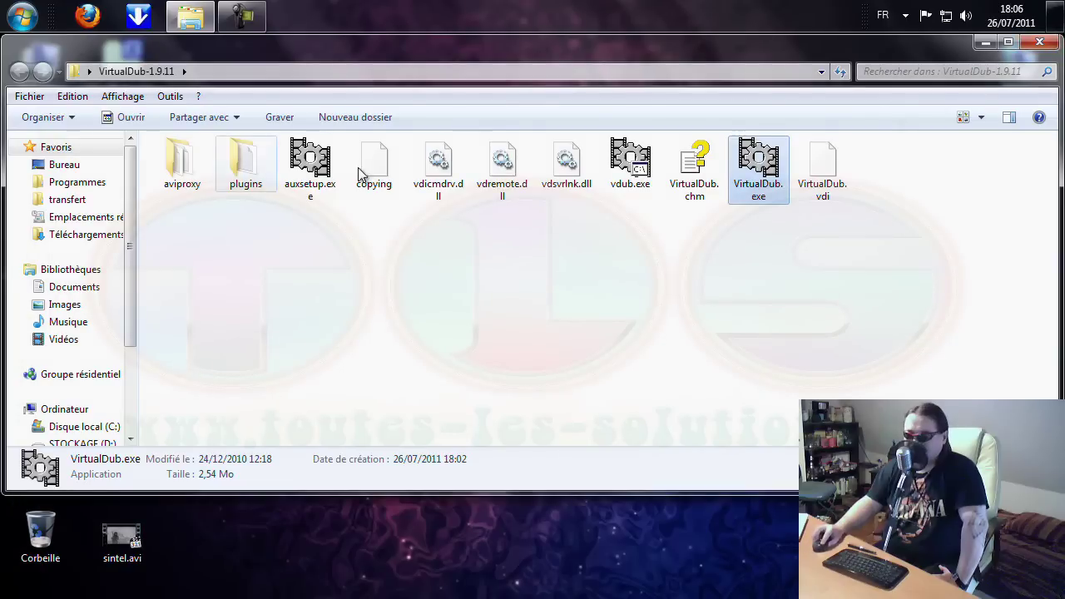
Relaunch VirtualDub.exe from the VirtualDub-1.9.11 folder and load sintel.avi from the desktop
double_click(764, 185)
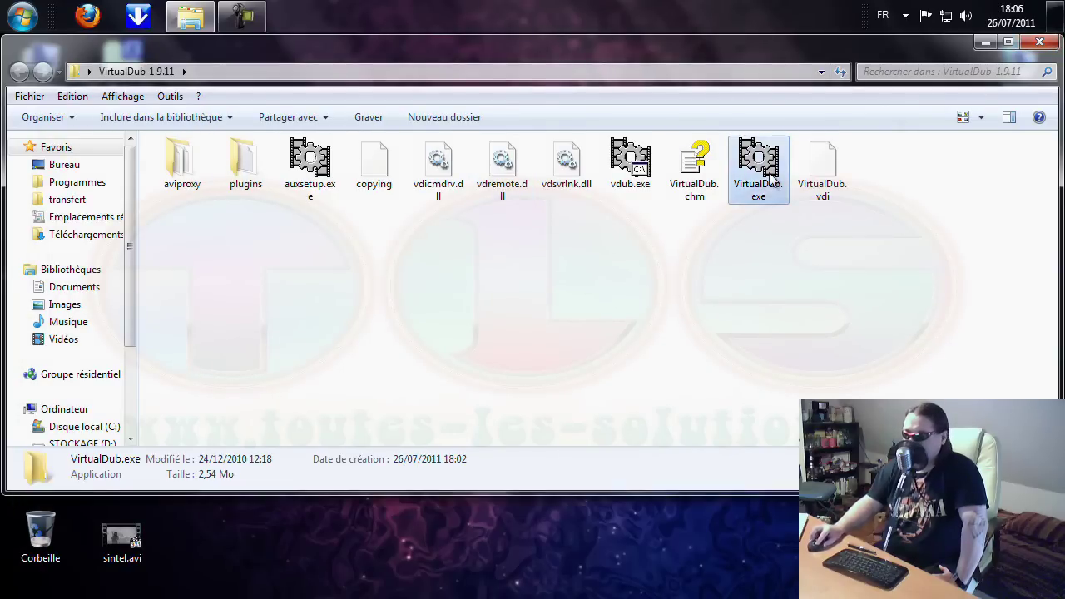
left_click(13, 60)
left_click(60, 78)
double_click(322, 288)
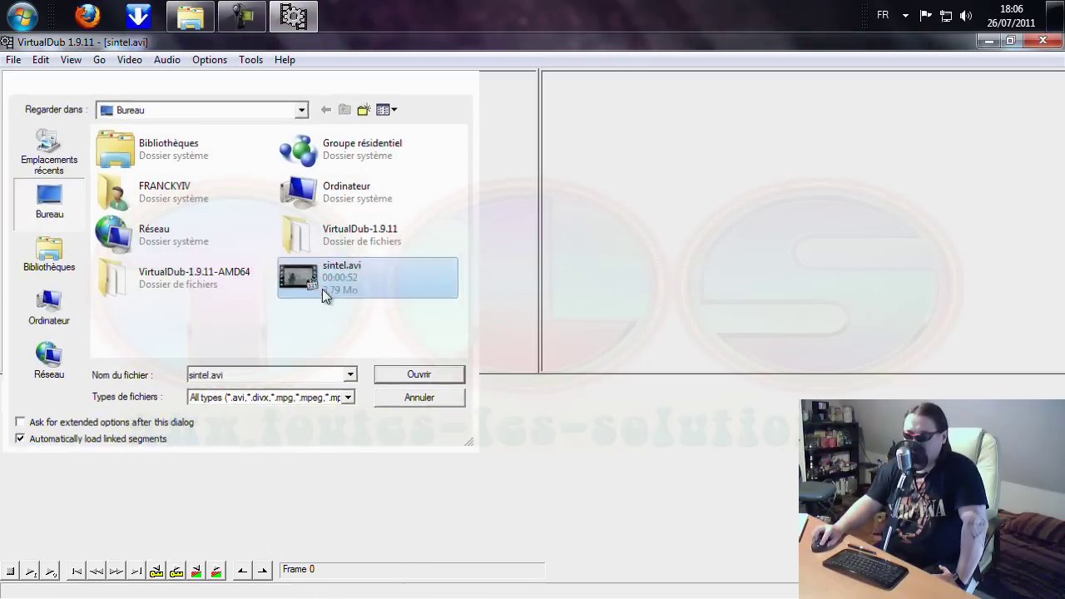
Turn the output video pane display off and back on
left_click(13, 59)
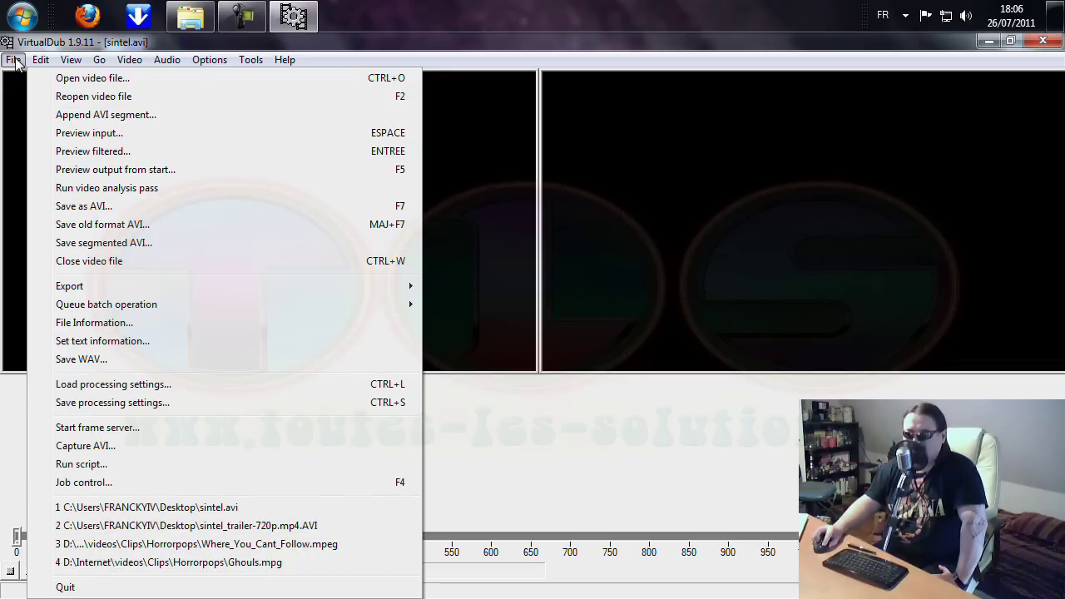
mouse_move(42, 63)
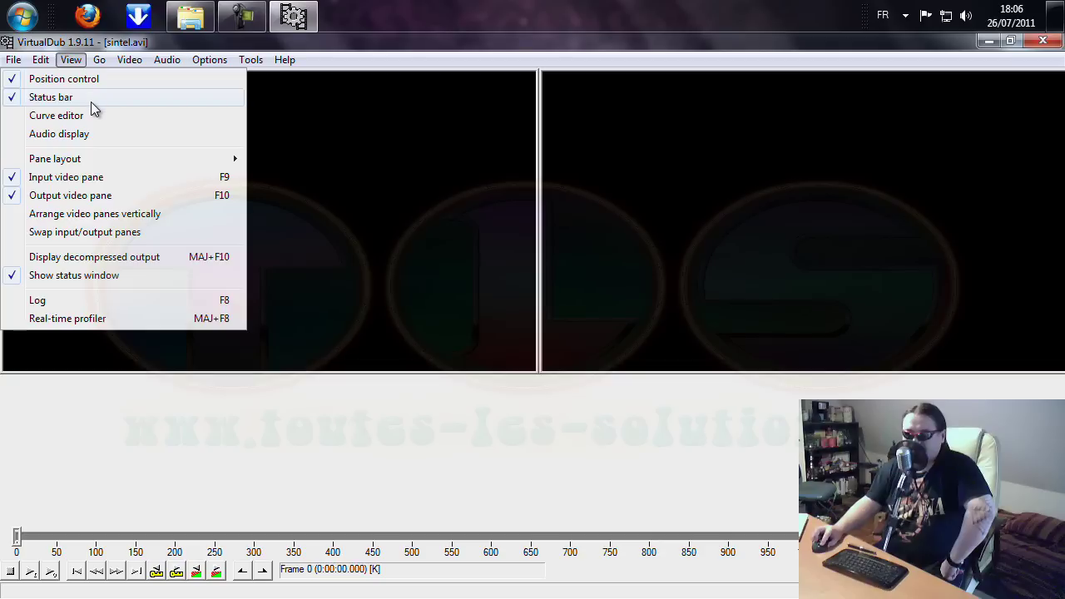
left_click(123, 200)
left_click(77, 60)
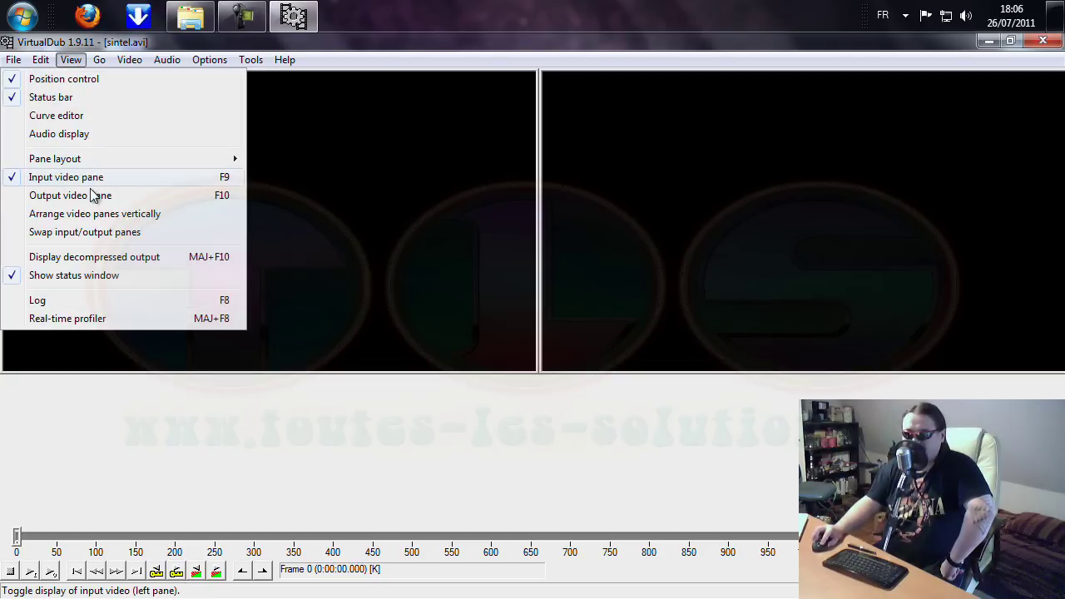
left_click(93, 195)
Review the frame navigation commands, switch video processing to direct stream copy, and restore full processing mode
left_click(99, 60)
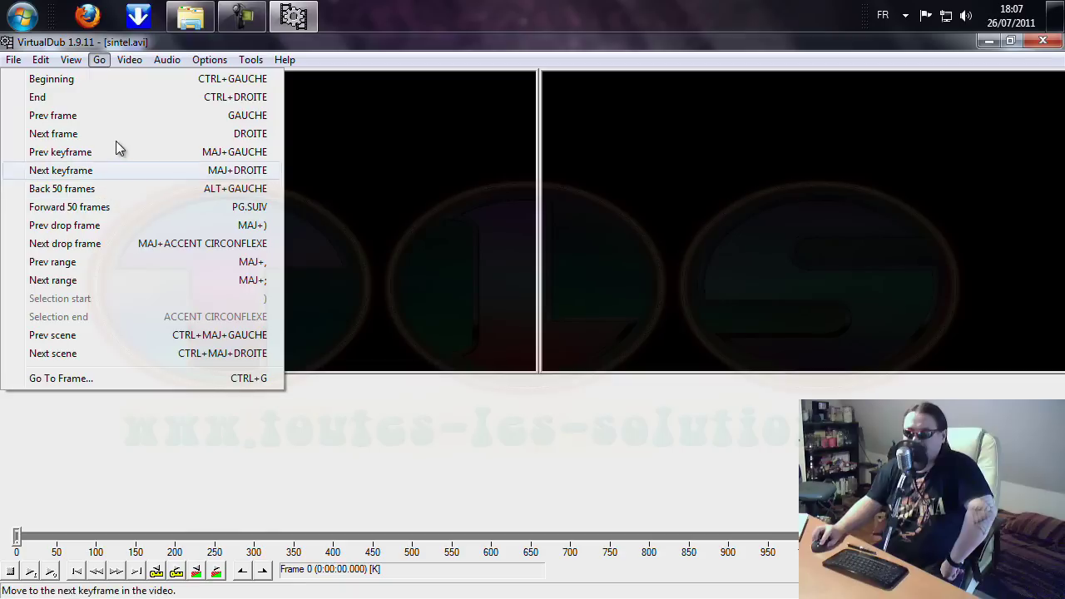
mouse_move(138, 62)
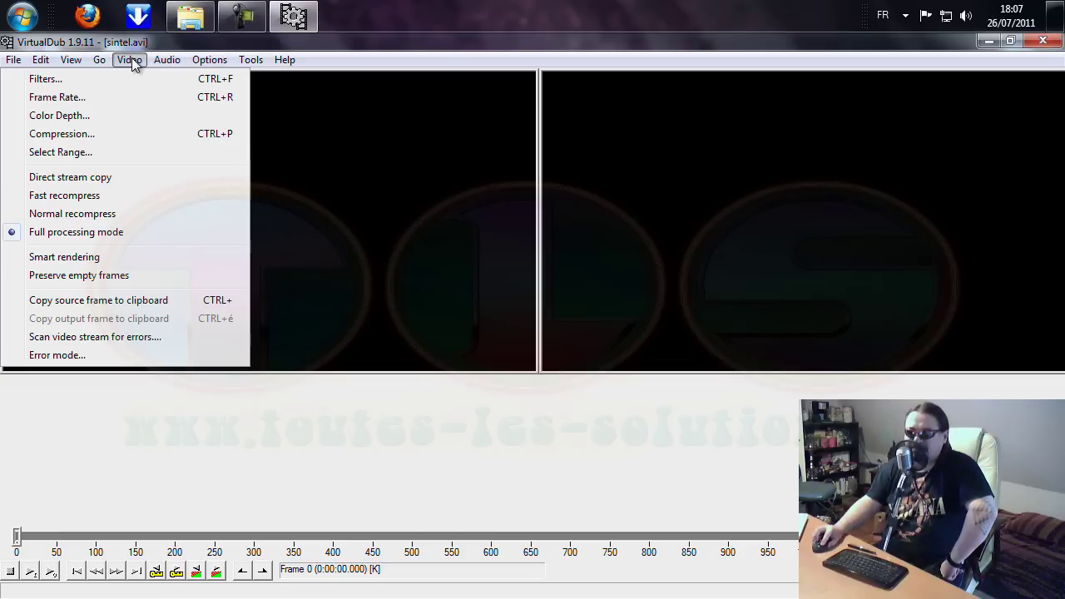
left_click(129, 177)
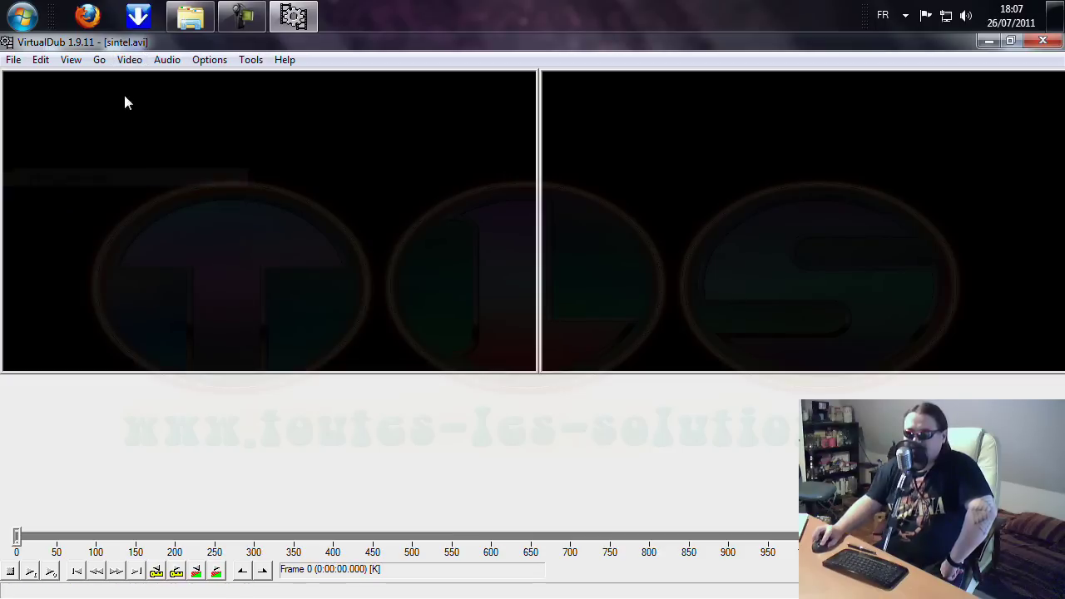
left_click(134, 63)
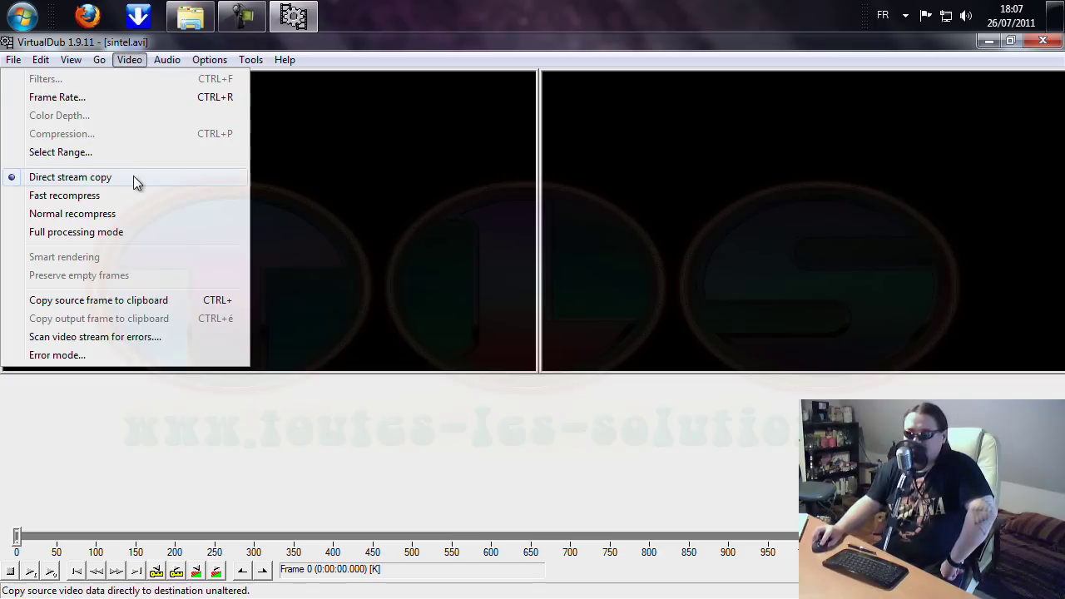
left_click(97, 238)
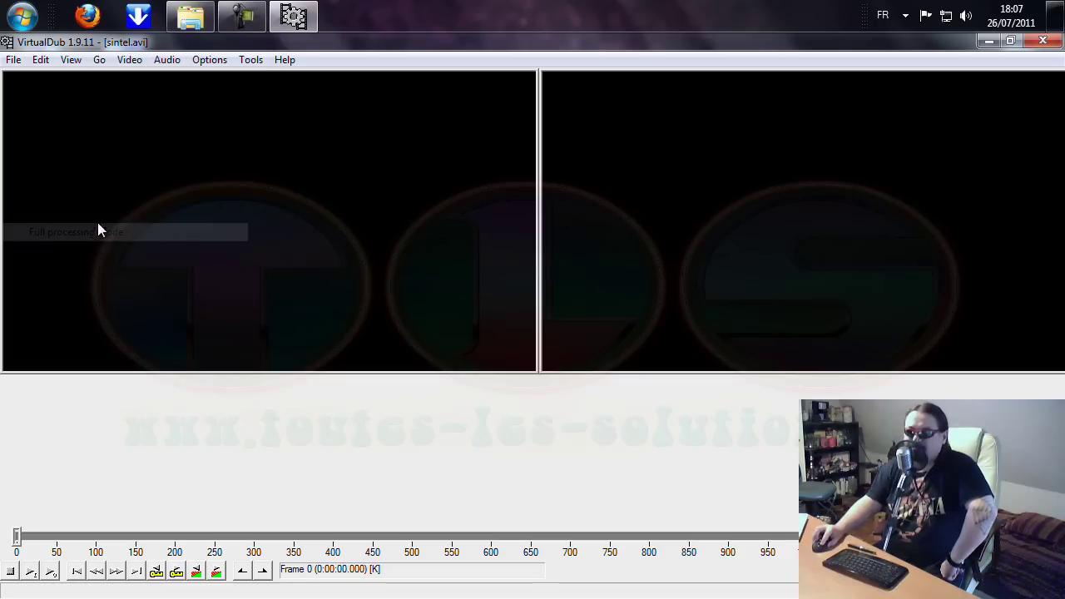
Browse the video filters available to add, examining blur, brightness/contrast, grayscale, invert and logo
left_click(130, 60)
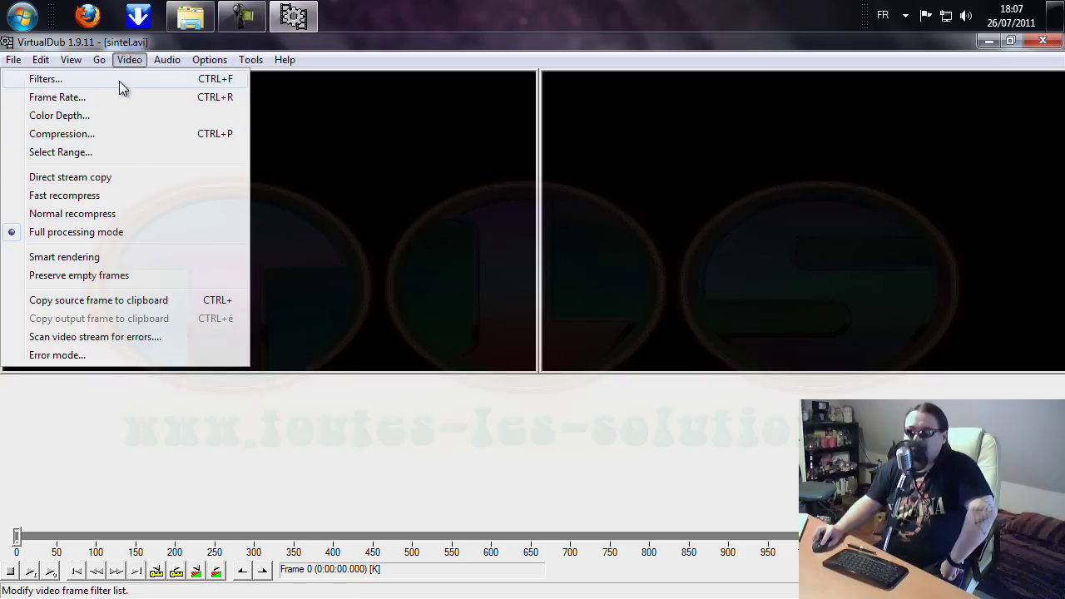
left_click(119, 81)
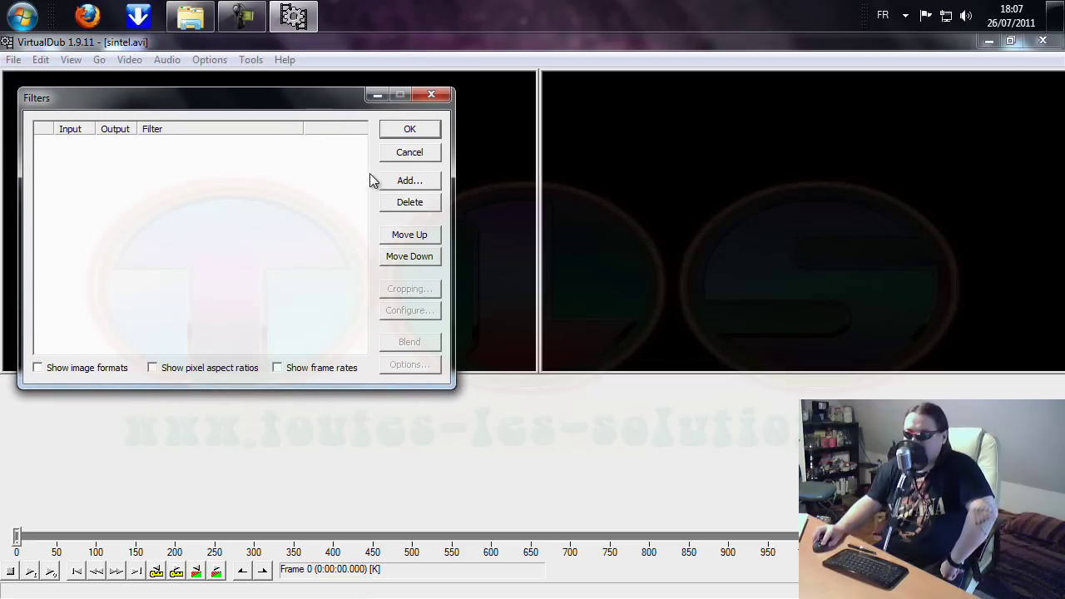
left_click(407, 181)
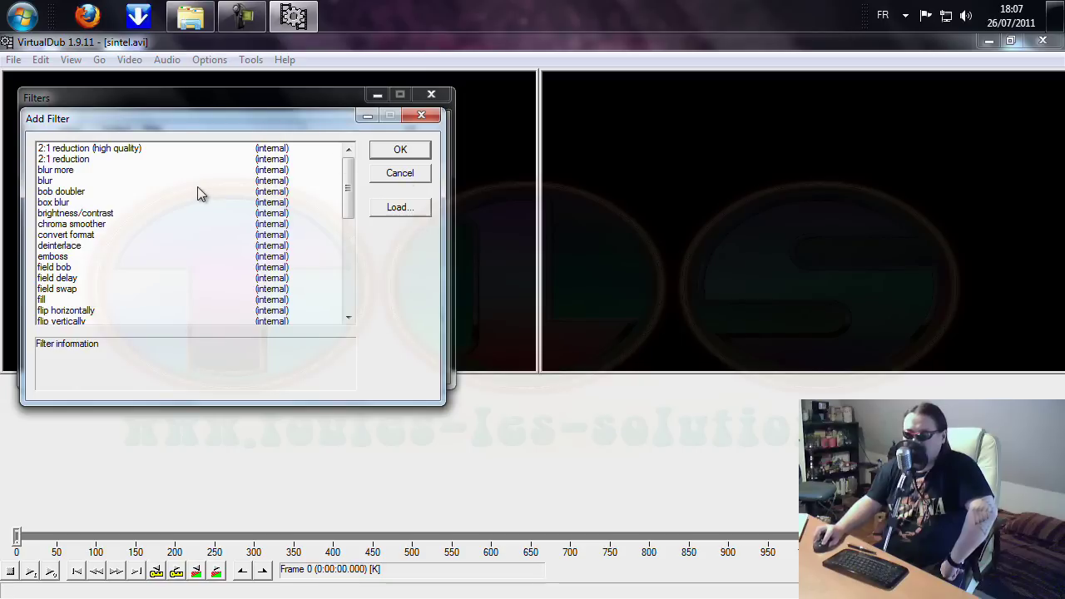
left_click(97, 181)
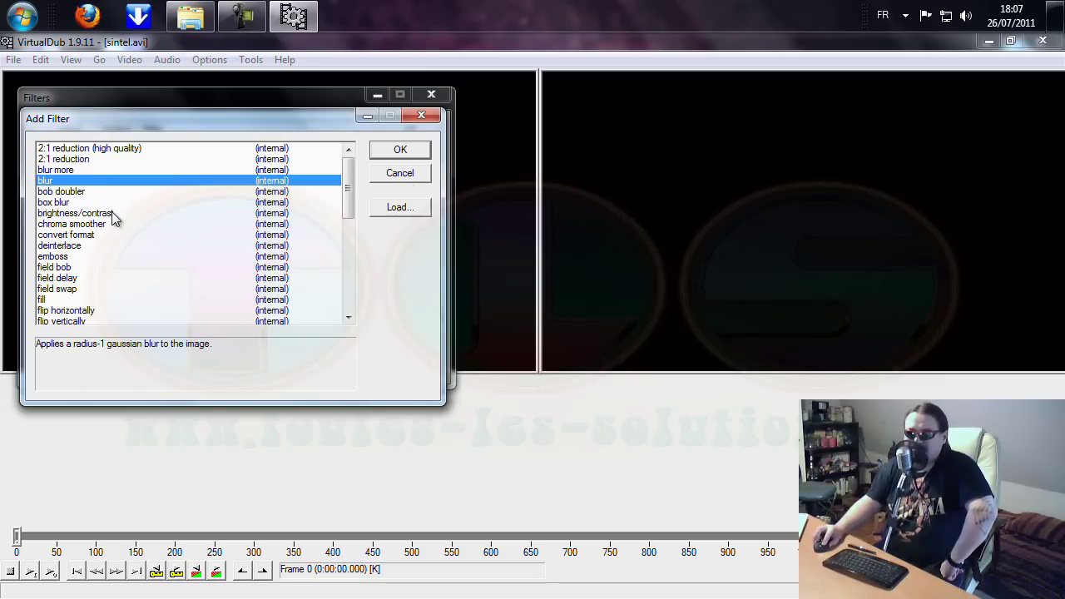
left_click(114, 214)
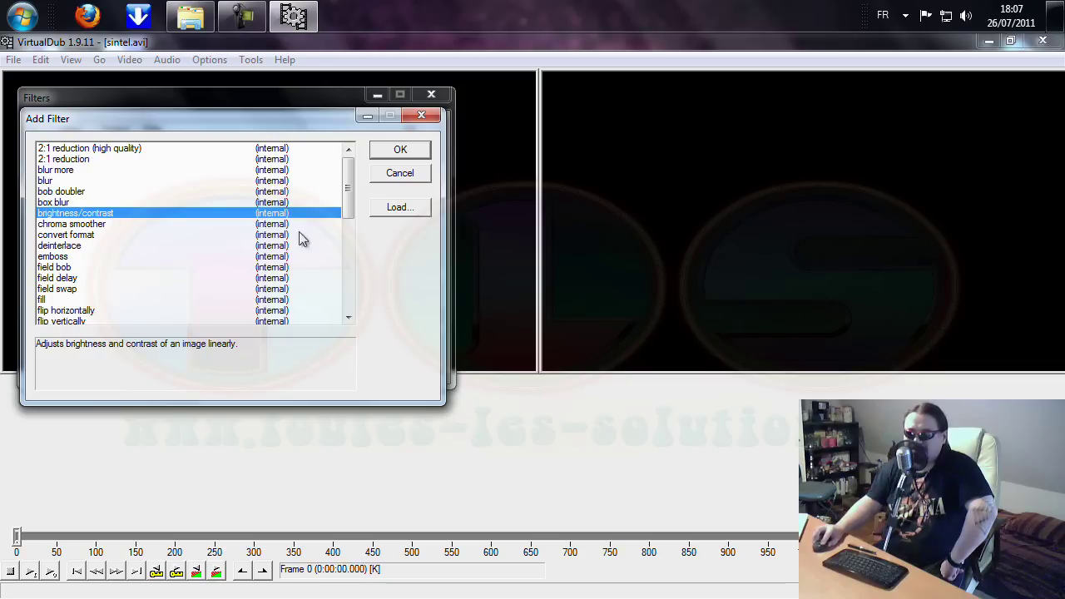
left_click_drag(349, 187, 349, 234)
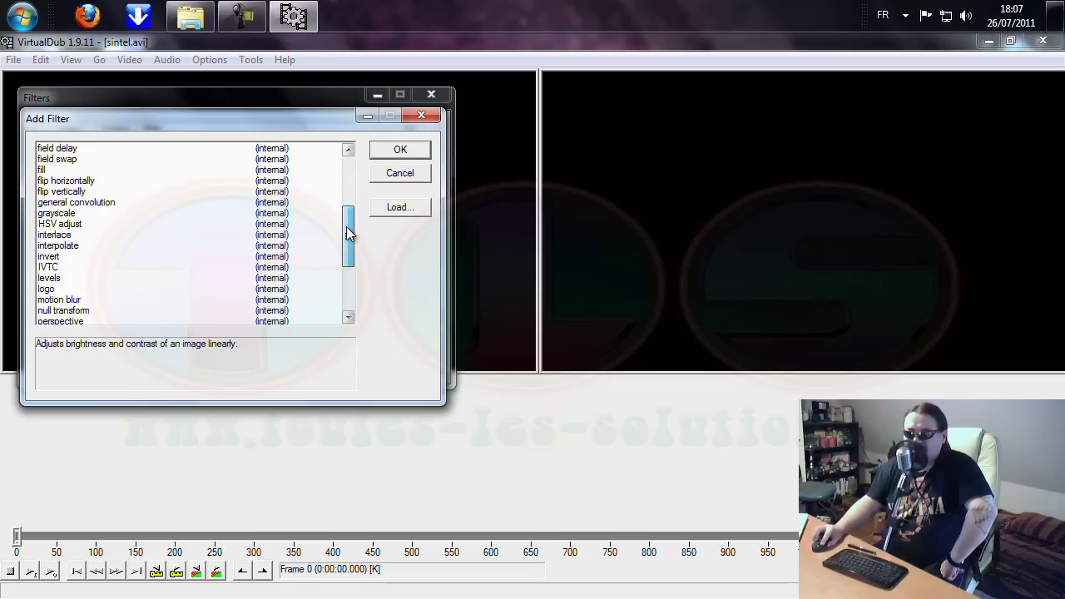
left_click(89, 214)
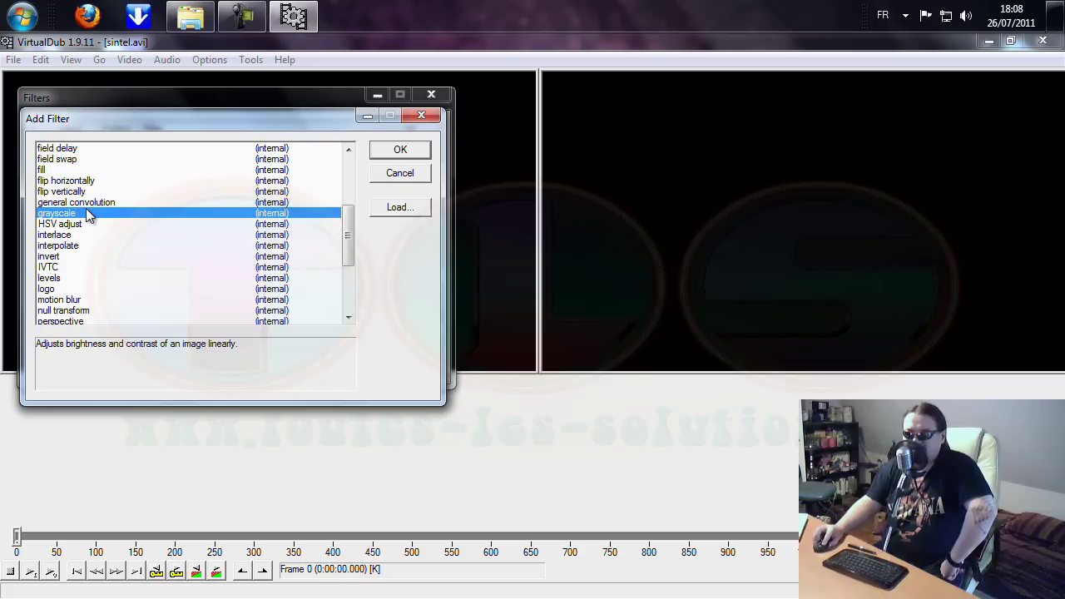
left_click(85, 260)
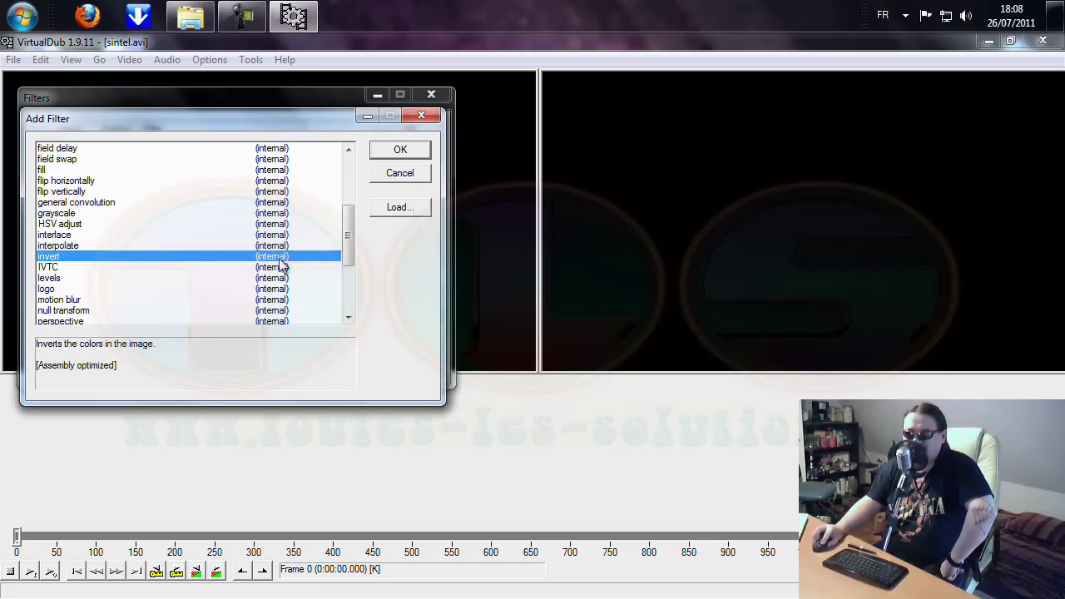
scroll(283, 251, "down", 3)
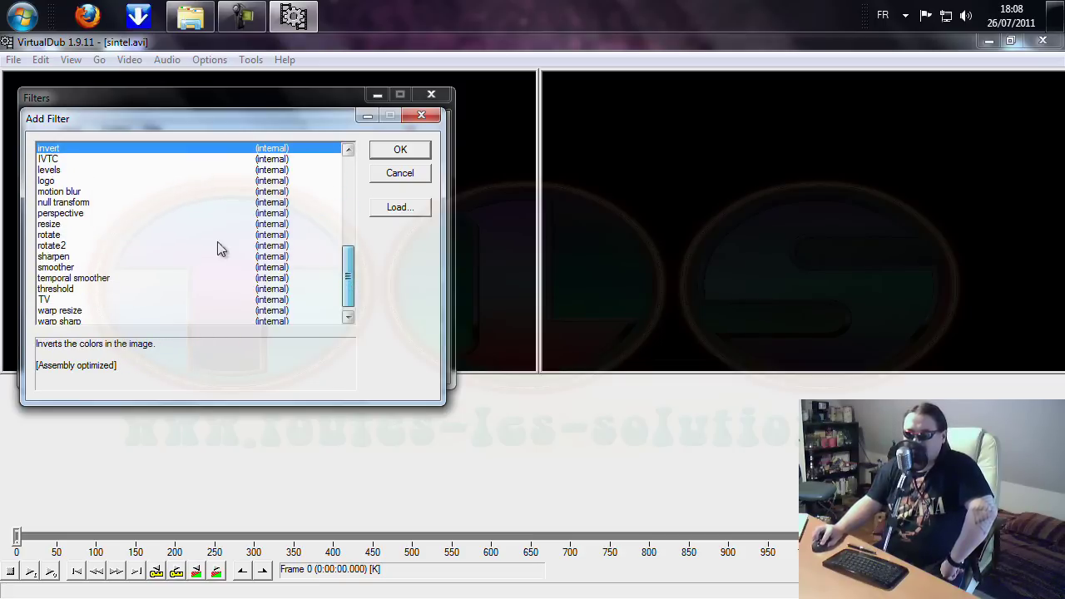
left_click(67, 181)
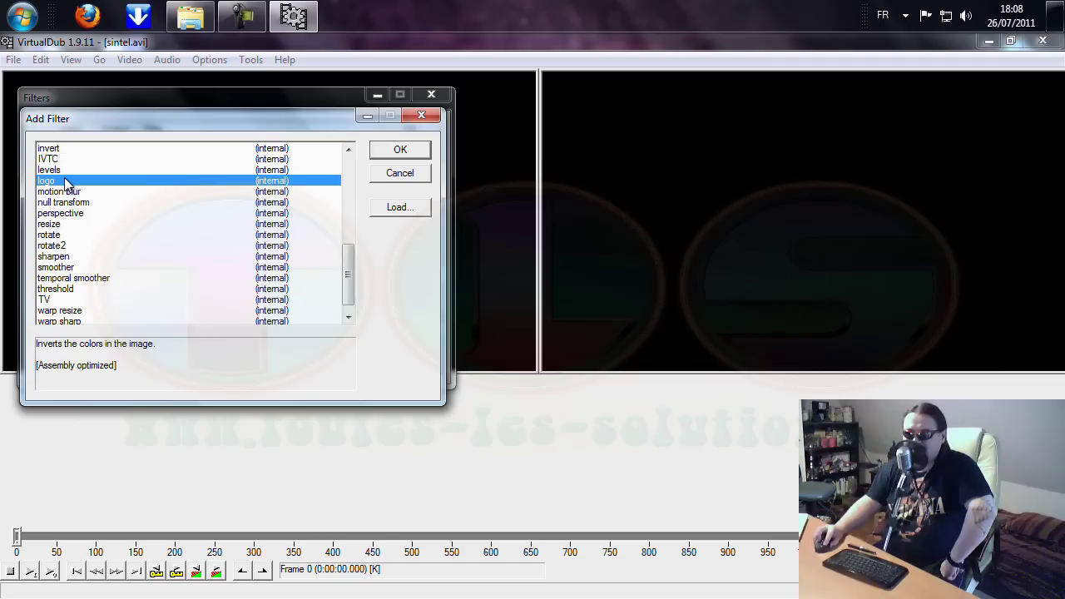
Add a resize filter with an absolute size of 320 x 180 pixels, source aspect ratio and codec-friendly sizing in multiples of 2
left_click(106, 223)
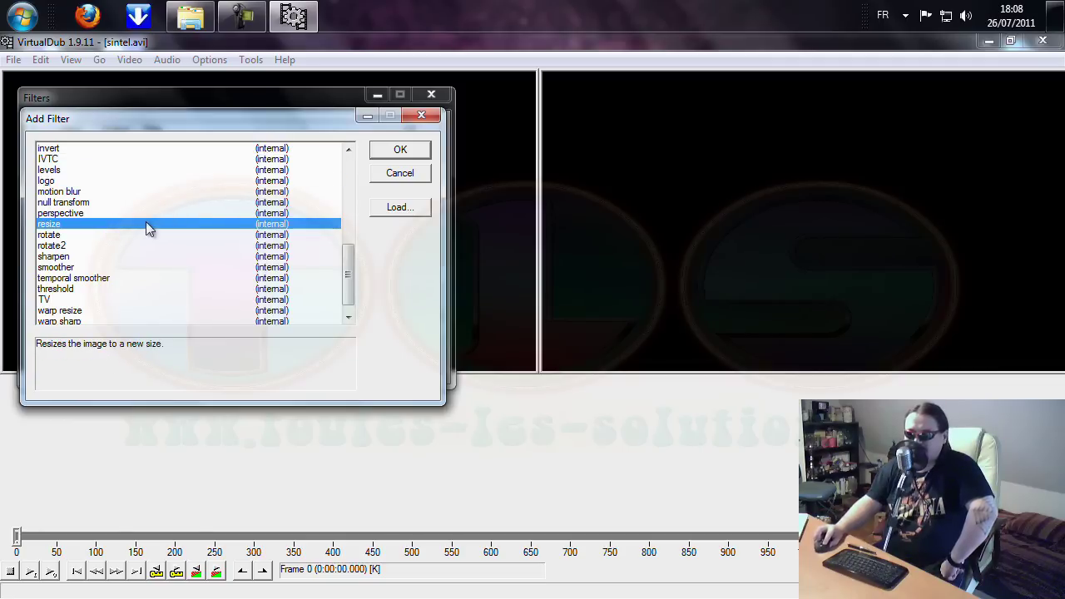
left_click(401, 152)
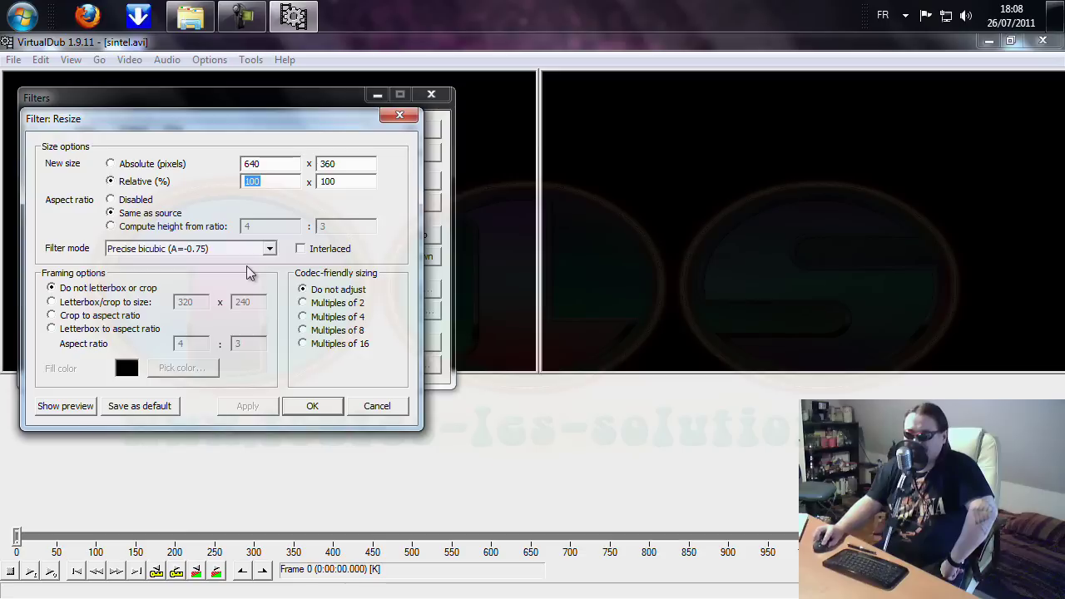
left_click_drag(287, 164, 211, 166)
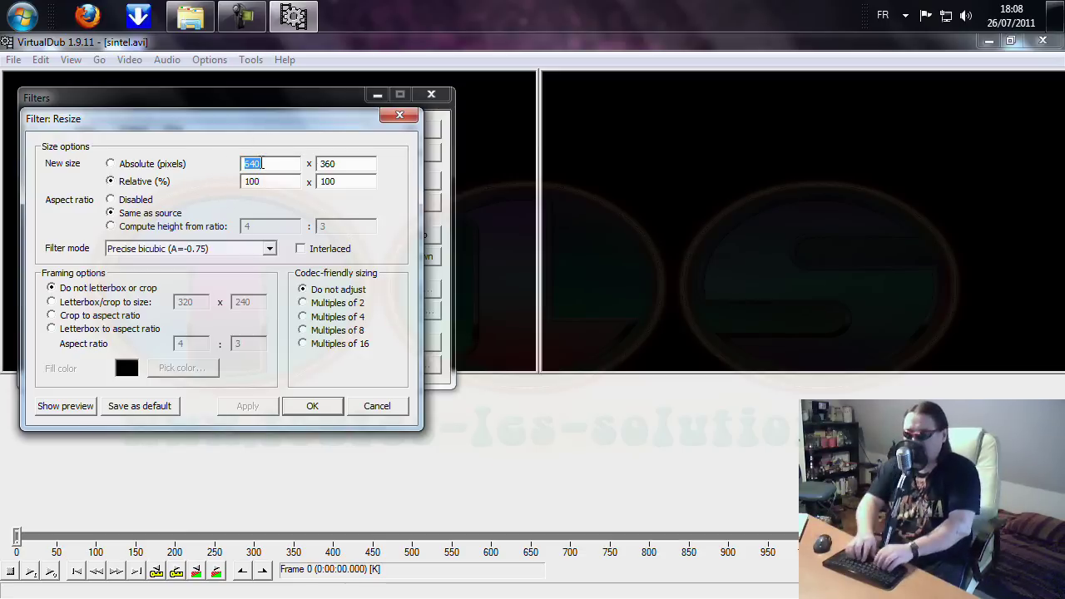
type("320")
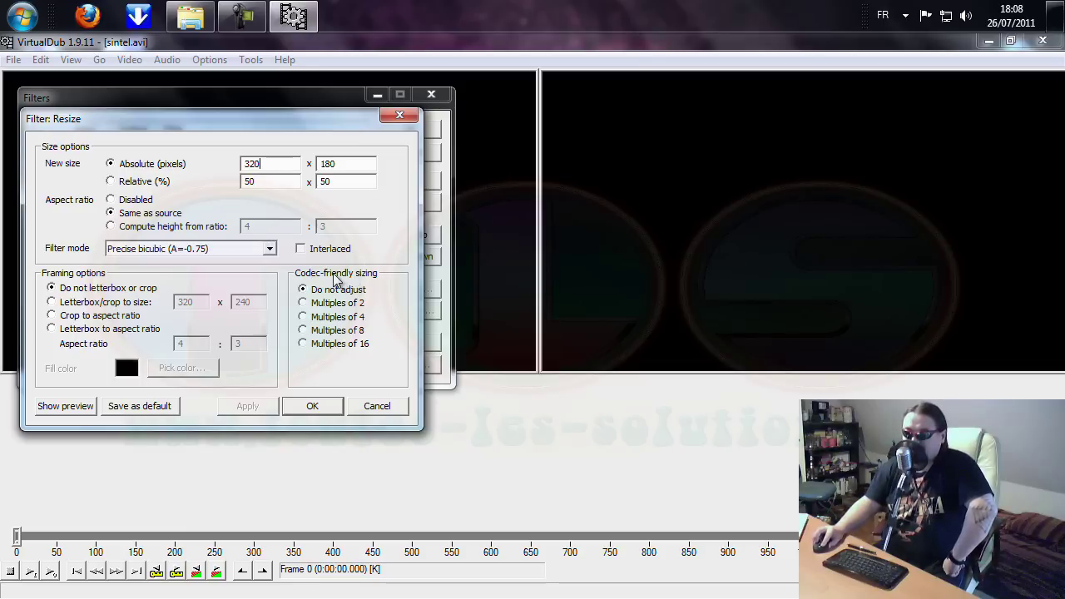
left_click(336, 306)
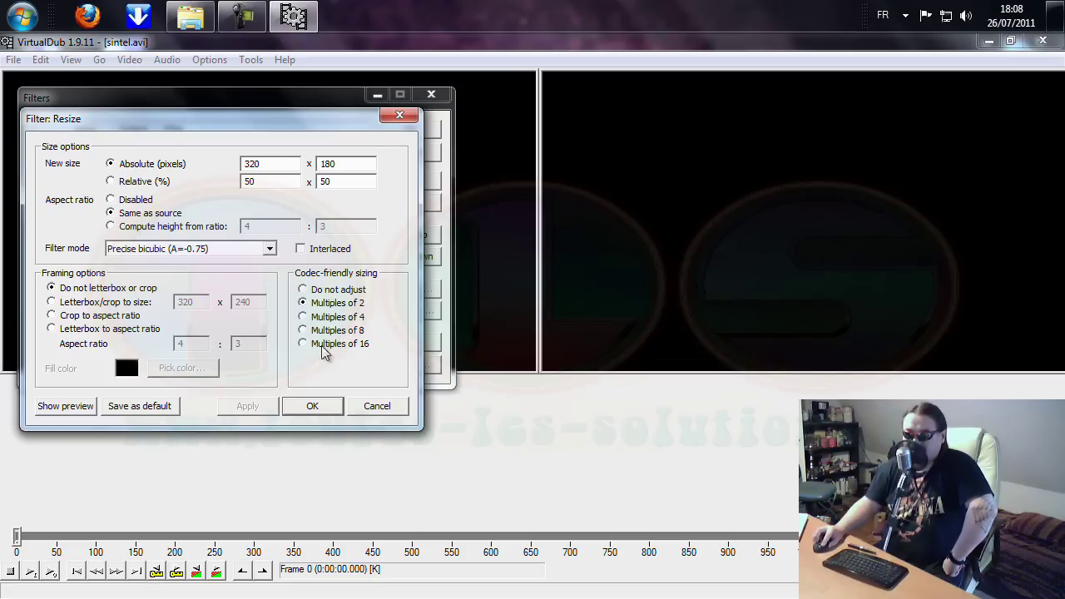
left_click(314, 409)
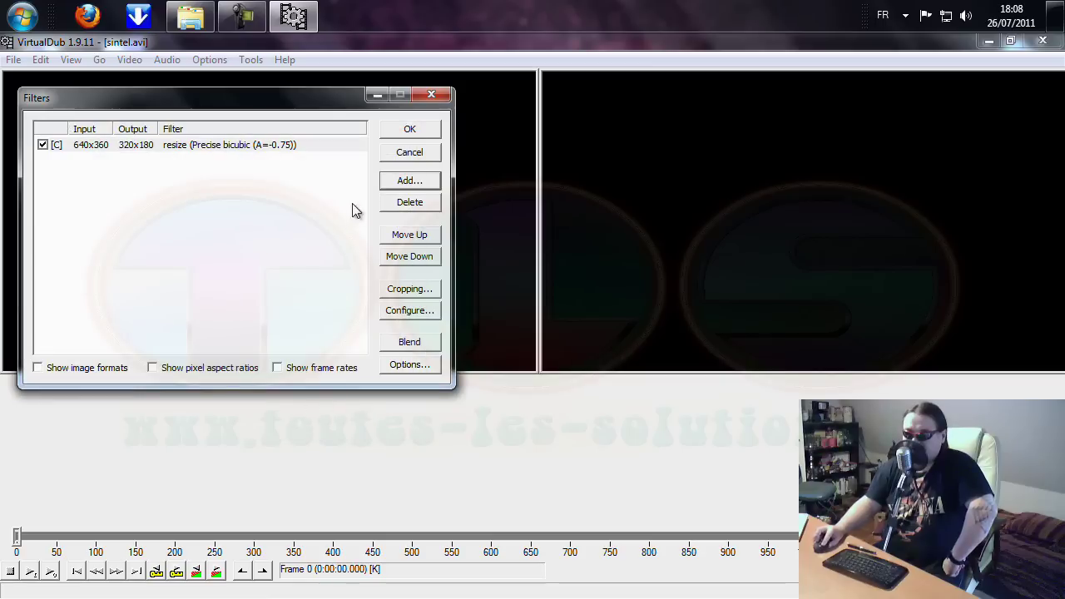
left_click(411, 131)
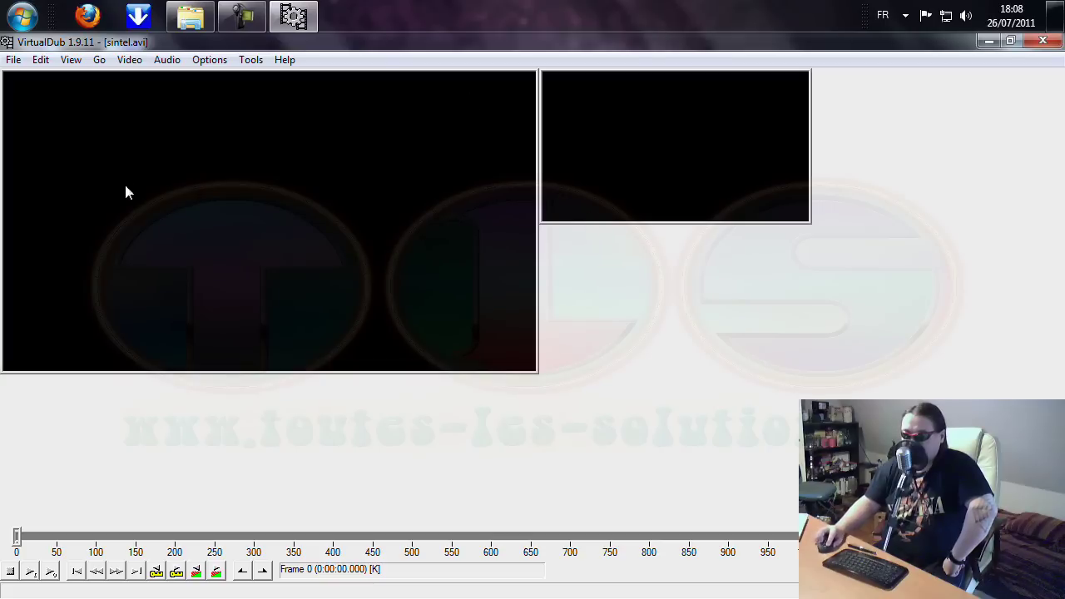
Review the video frame rate control options and the color depth formats without changing them
left_click(130, 60)
left_click(133, 100)
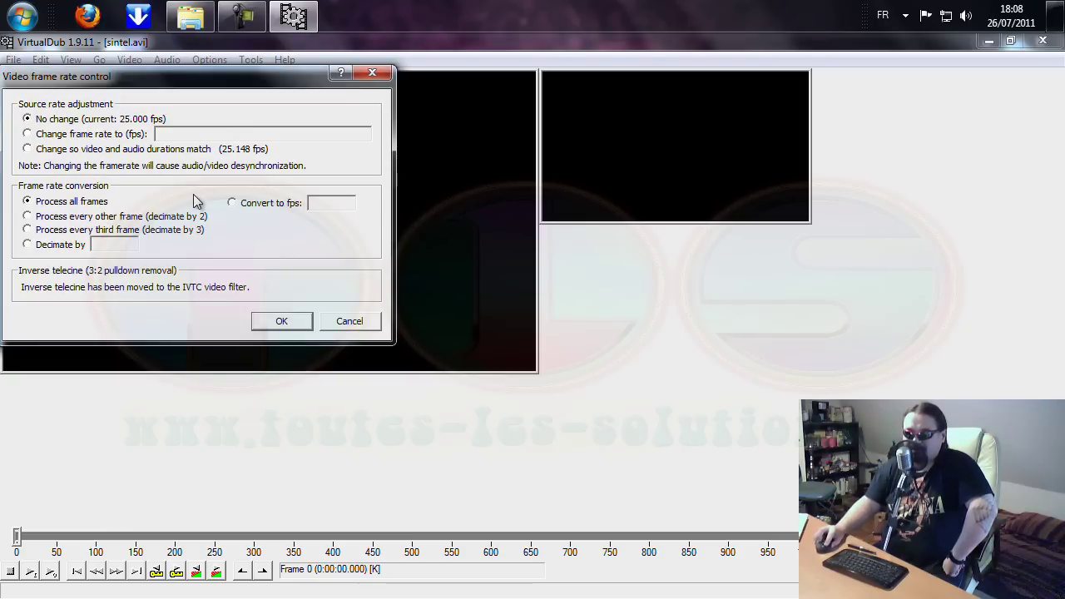
left_click(349, 323)
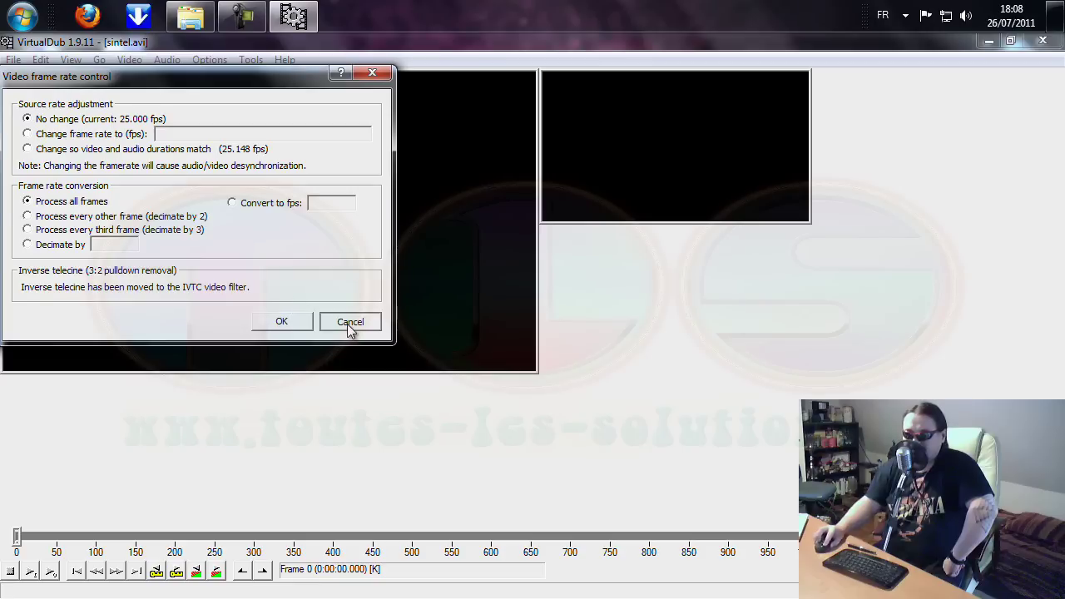
left_click(131, 61)
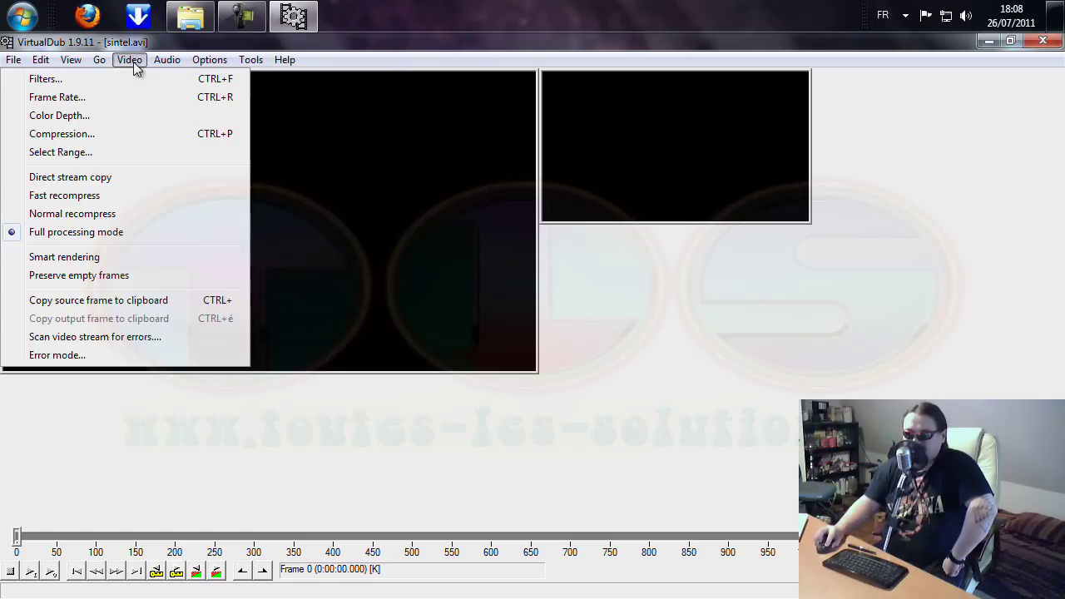
left_click(141, 118)
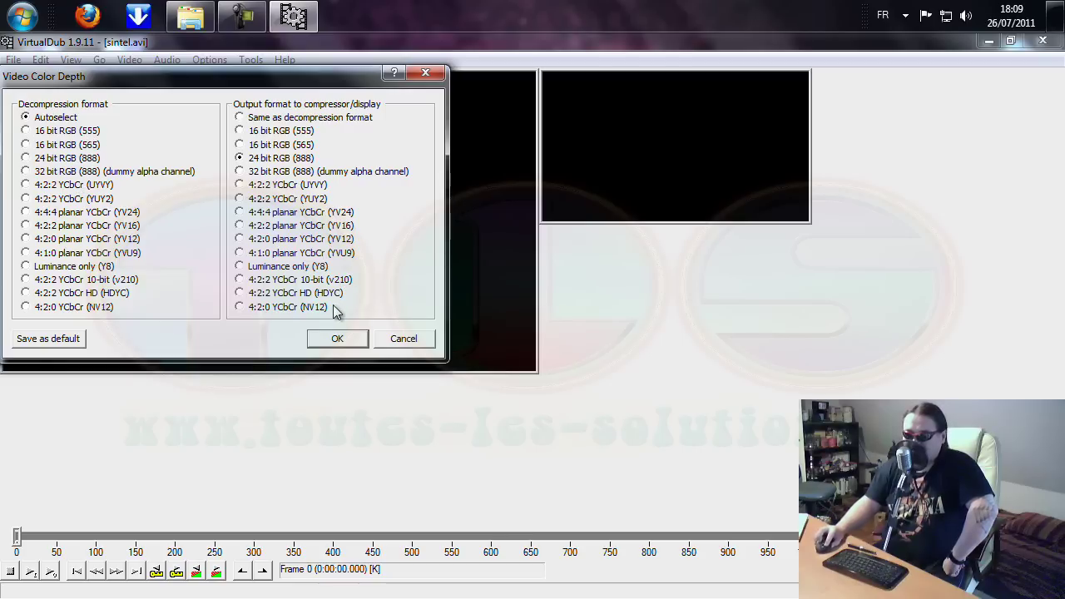
left_click(408, 341)
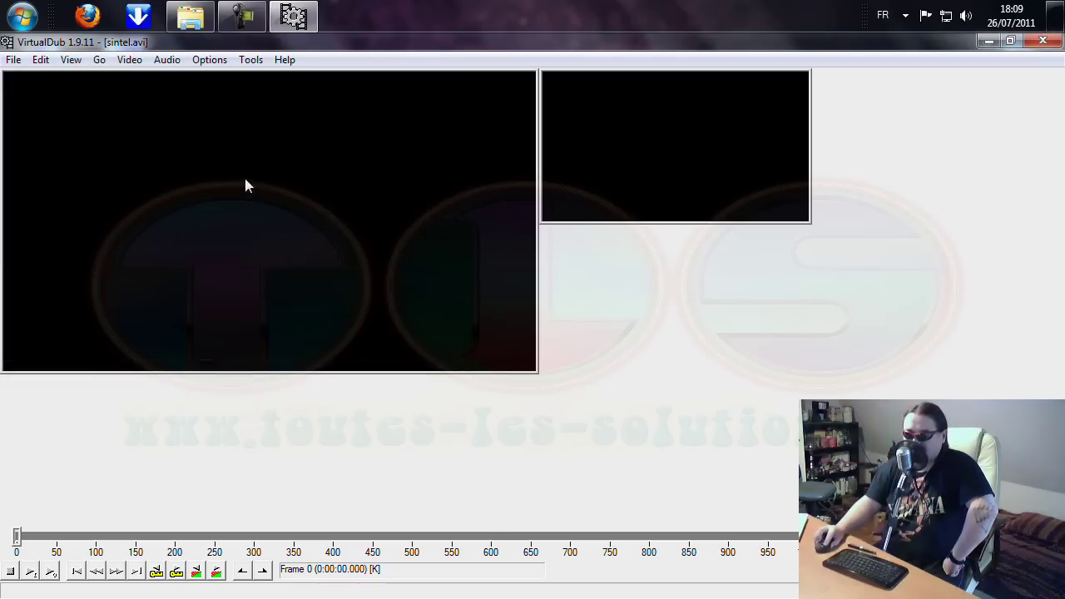
Set the video compression to the DivX 6.9.2 codec with the Mobile certification profile
left_click(133, 61)
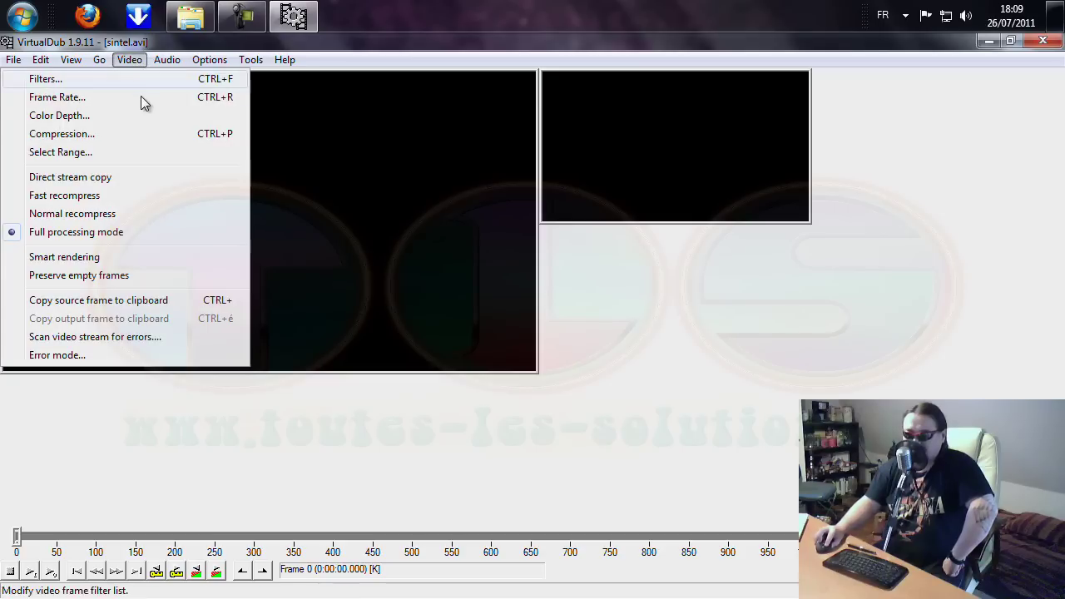
left_click(144, 134)
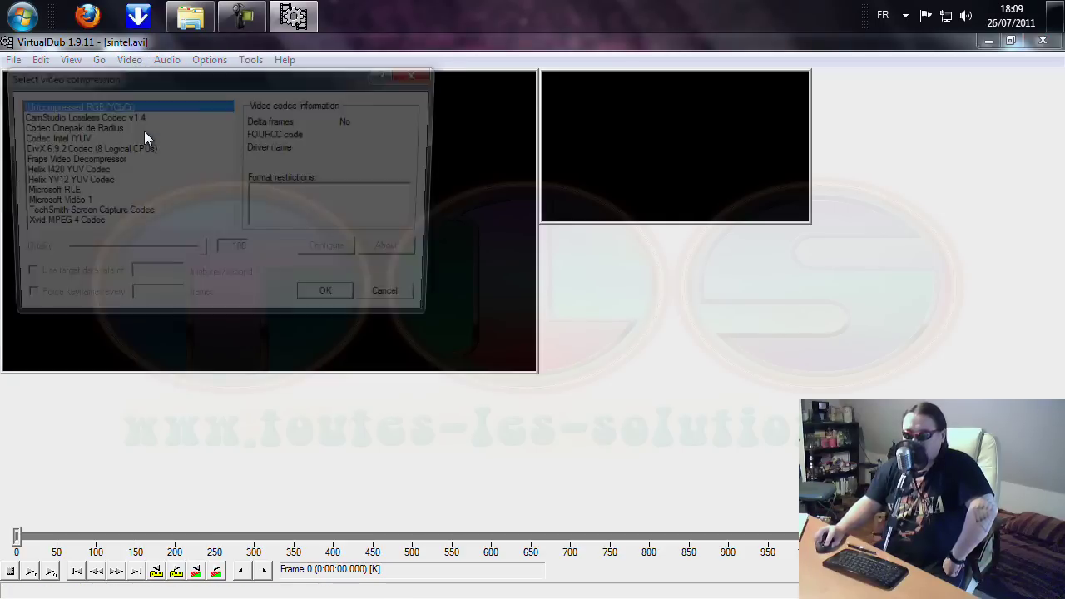
left_click_drag(290, 86, 335, 104)
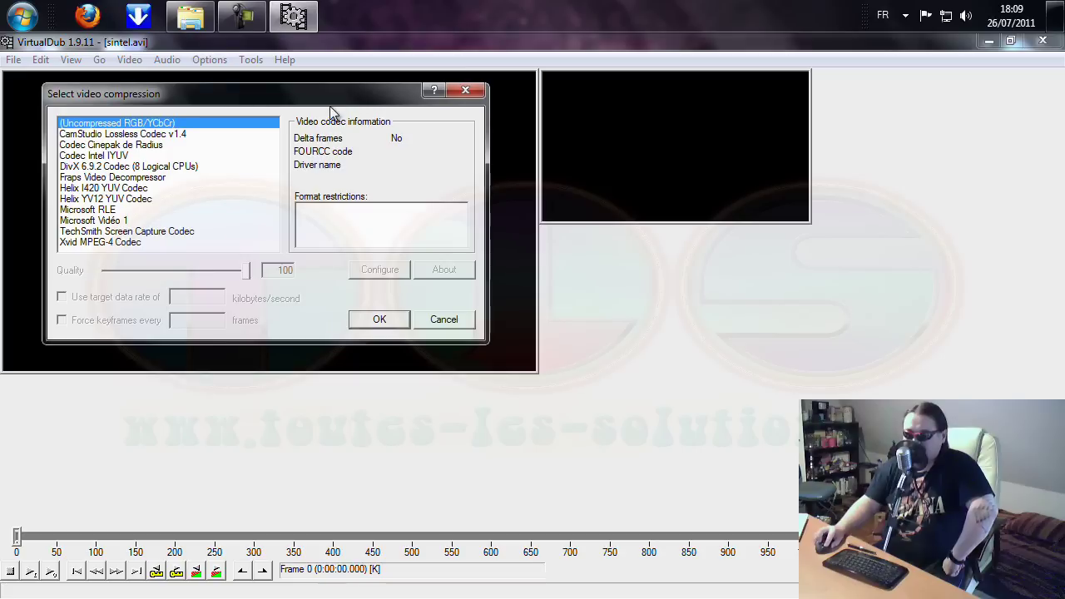
left_click(133, 167)
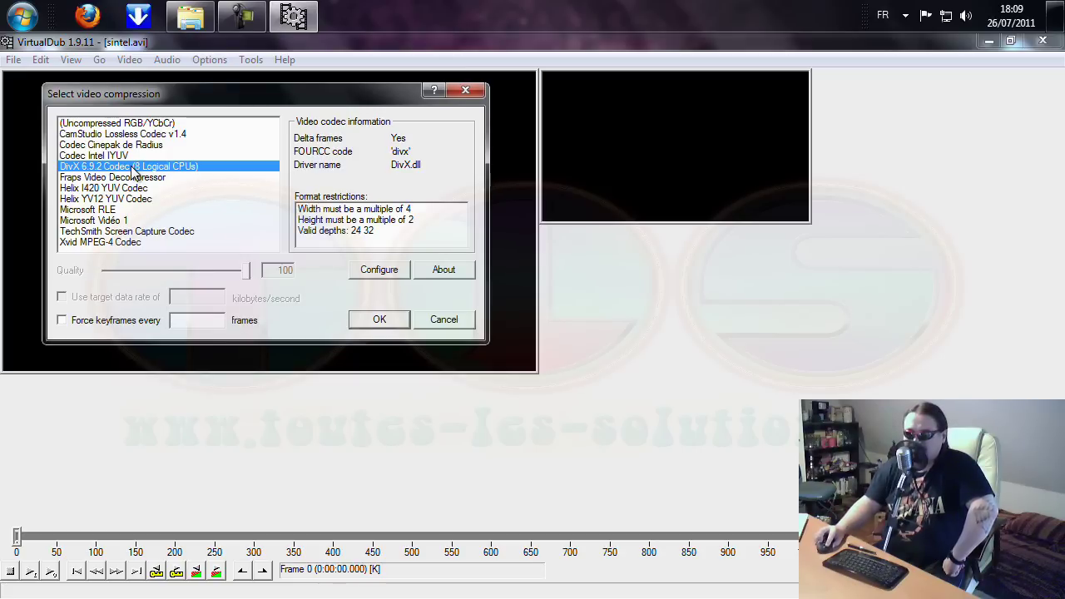
left_click(379, 271)
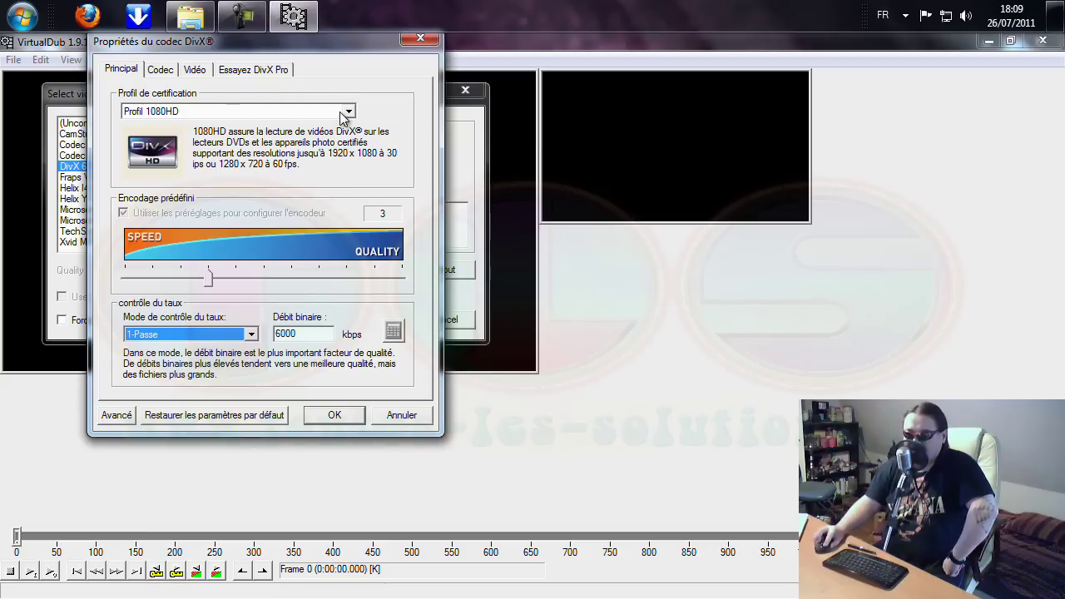
left_click(348, 112)
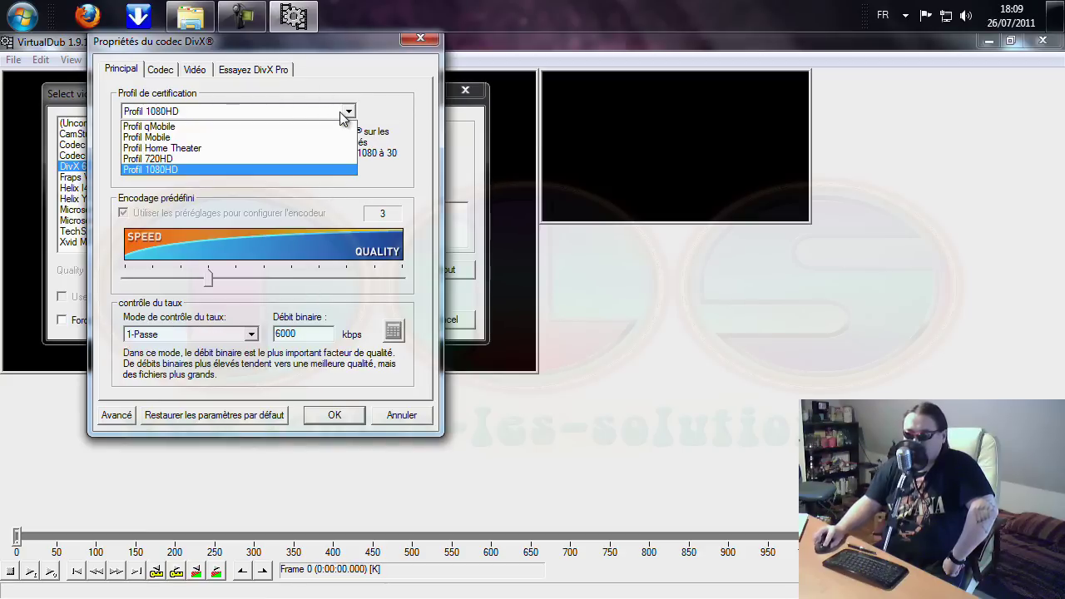
left_click(262, 136)
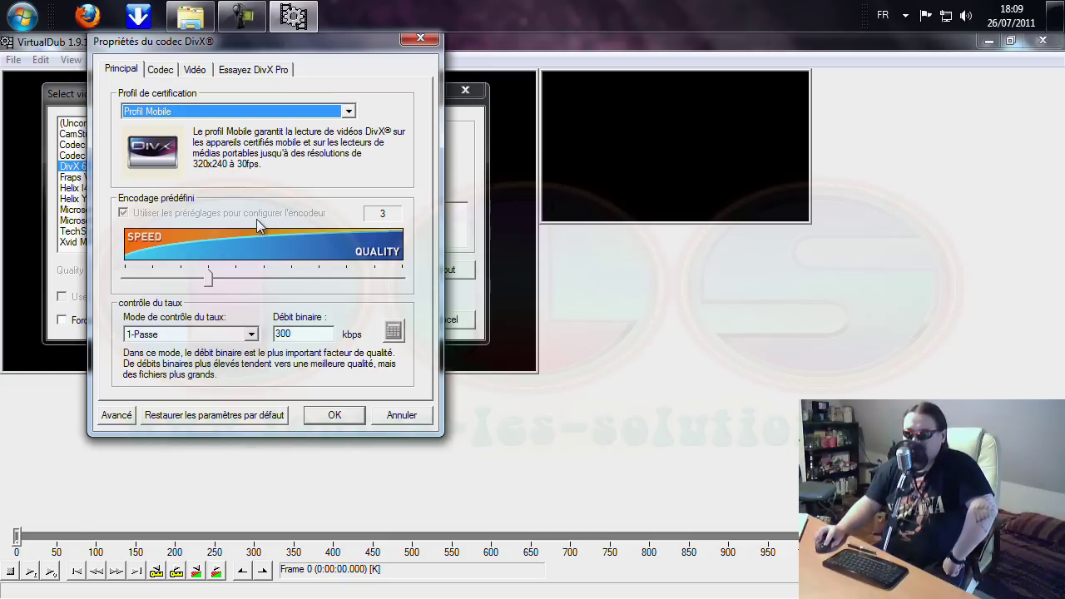
left_click(333, 414)
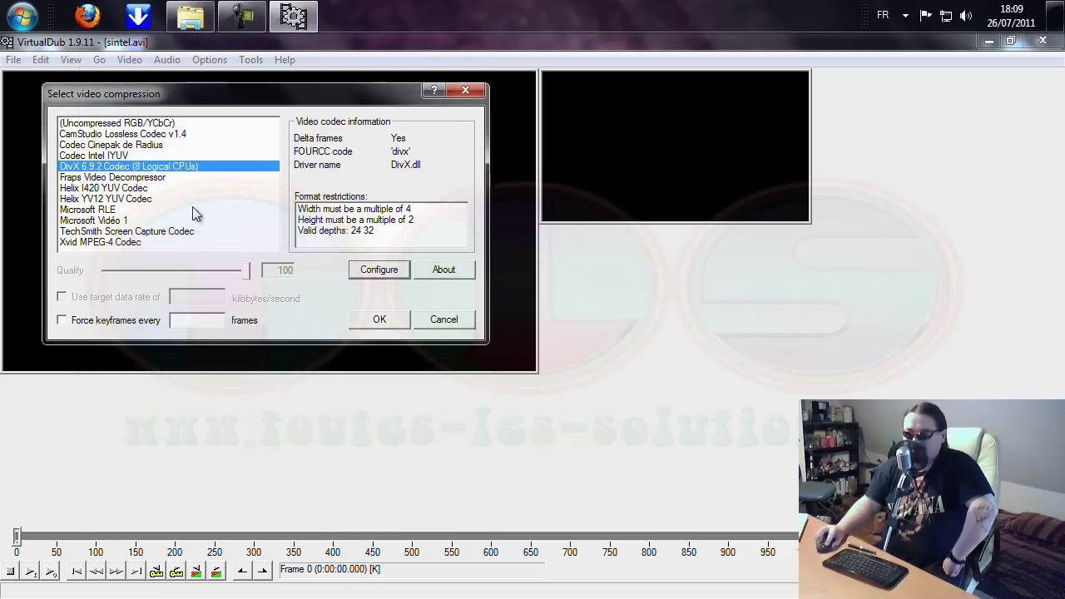
left_click(379, 319)
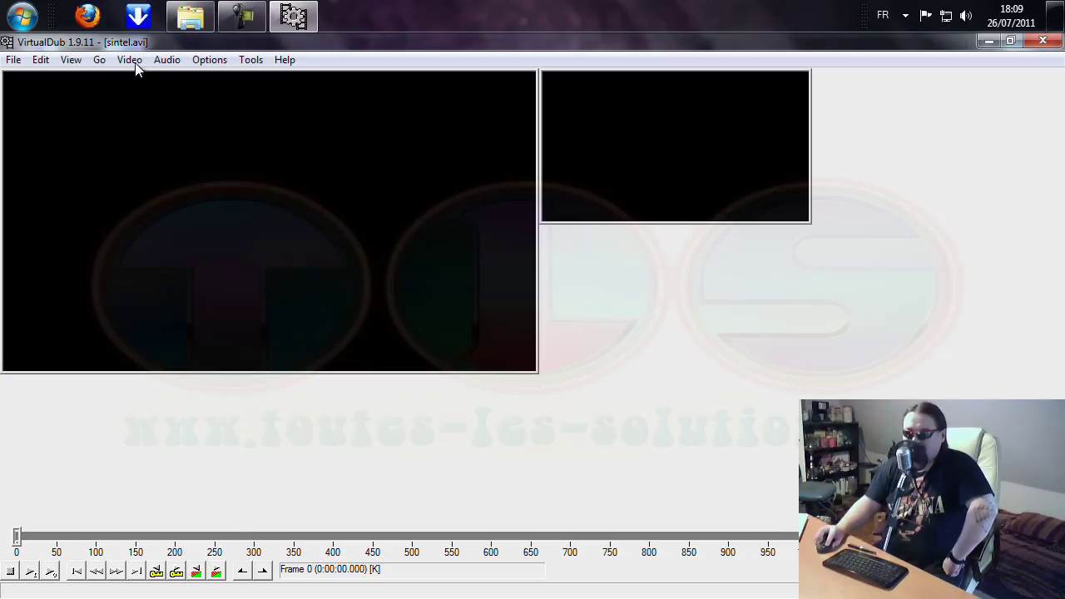
Switch audio to full processing mode and compress it with CyberLink MPEG 1 Layer-3 at 44.1 kHz, 2ch, 128 kbps CBR
left_click(132, 59)
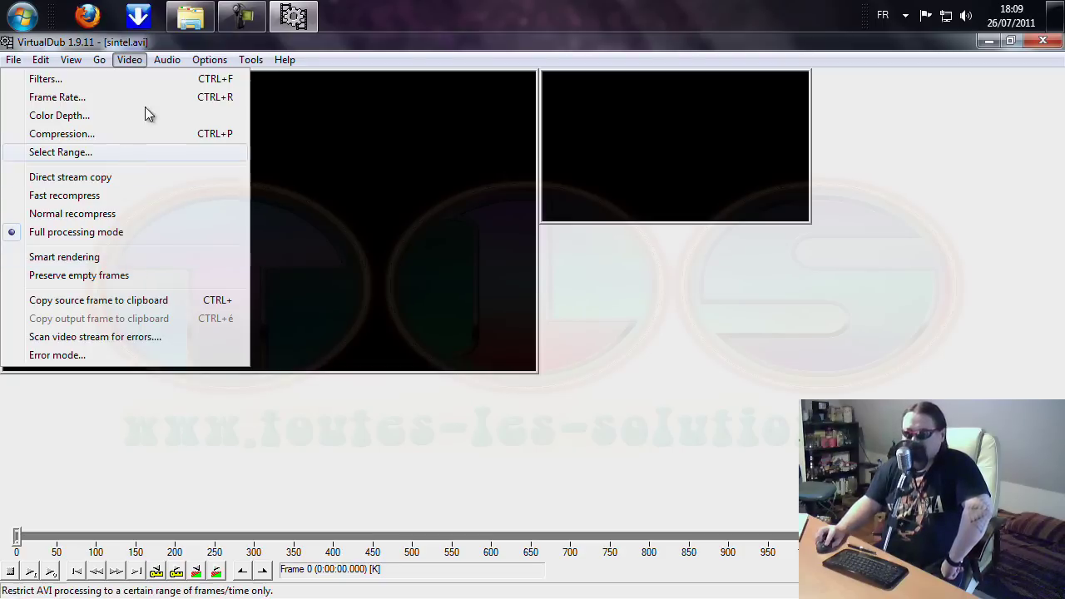
mouse_move(169, 65)
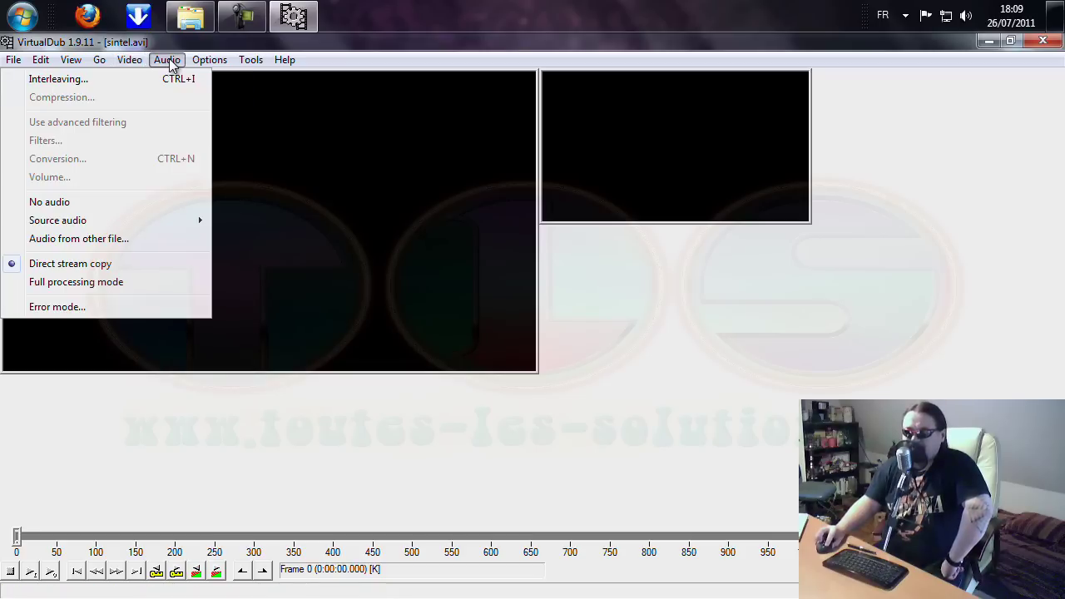
left_click(108, 283)
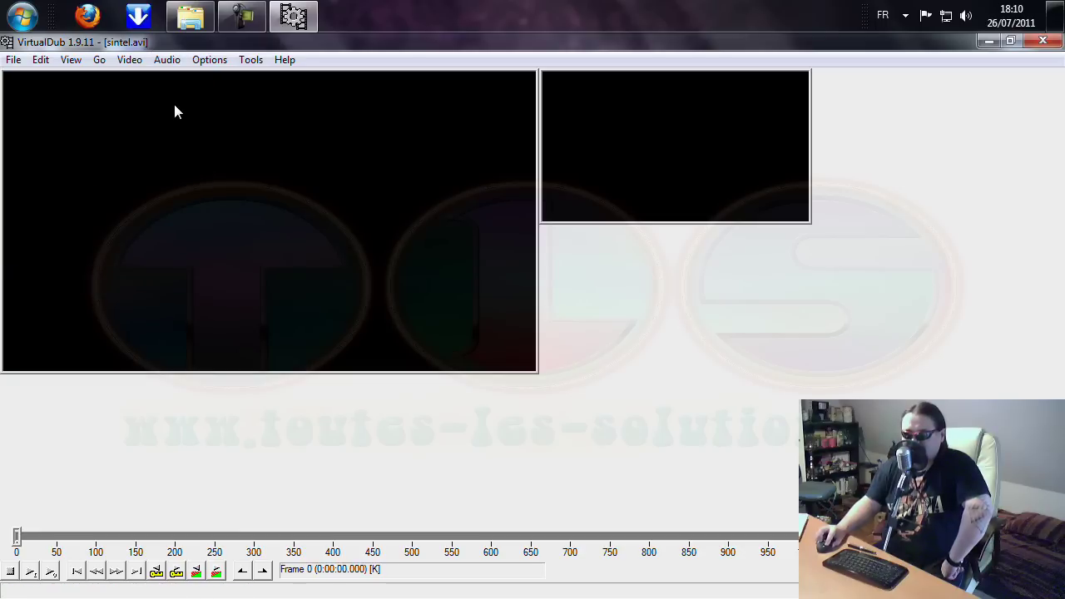
left_click(170, 60)
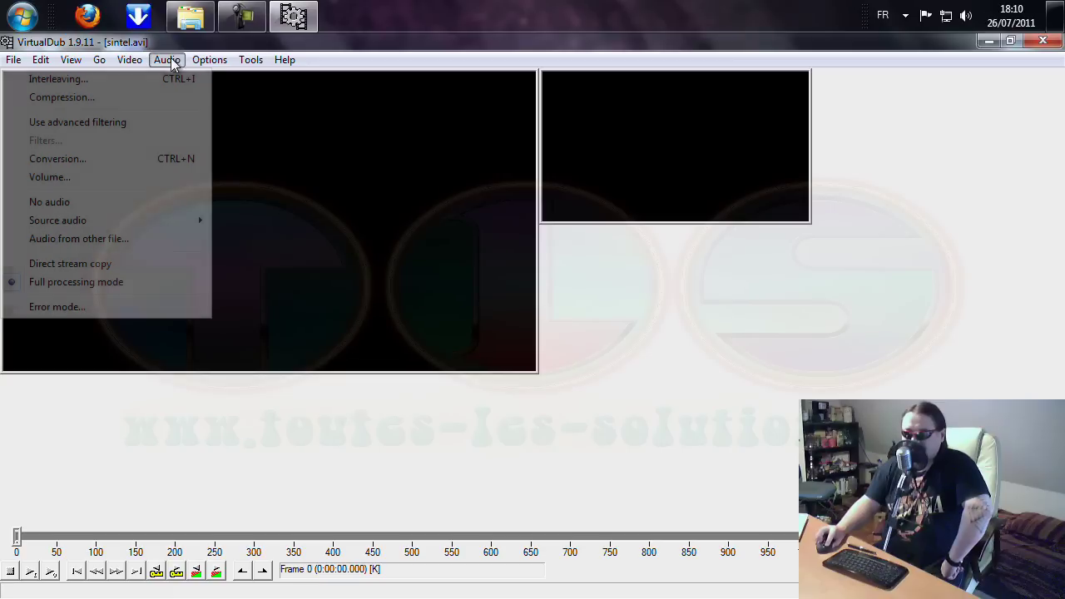
left_click(147, 98)
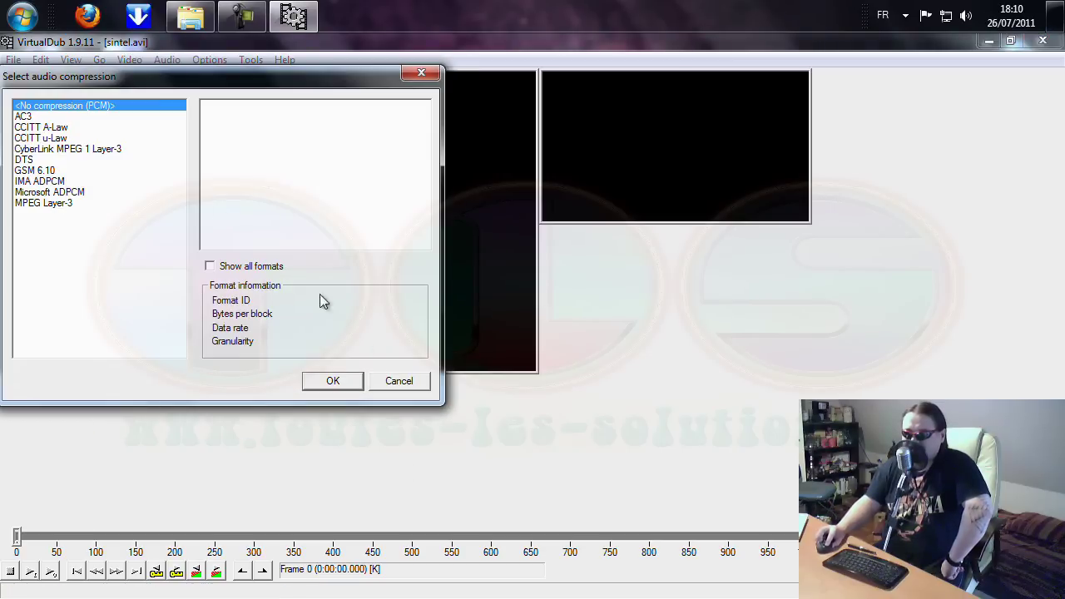
left_click(76, 151)
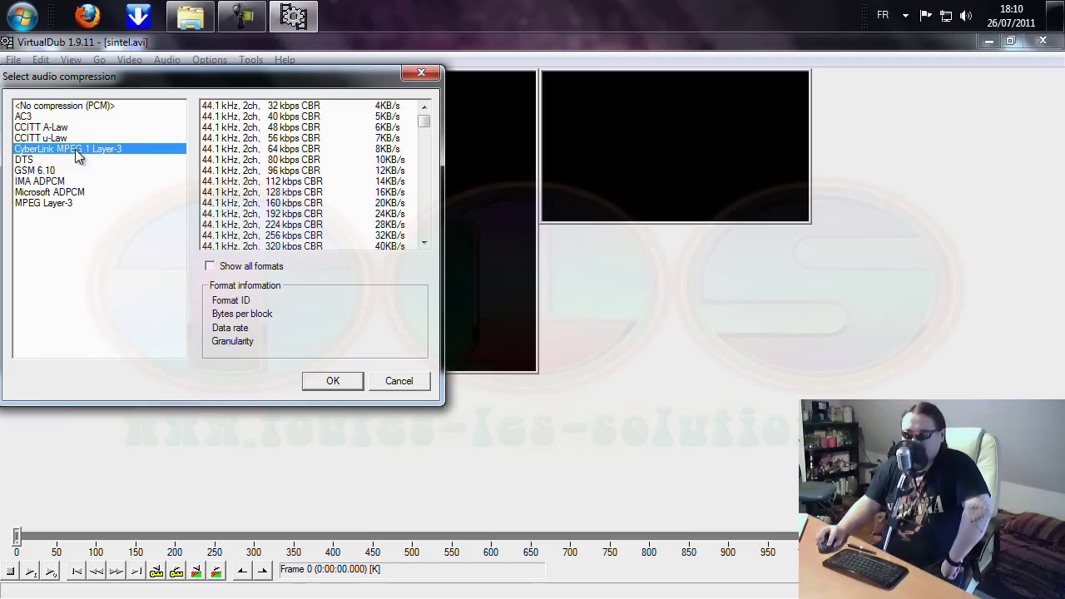
left_click(293, 194)
left_click(332, 382)
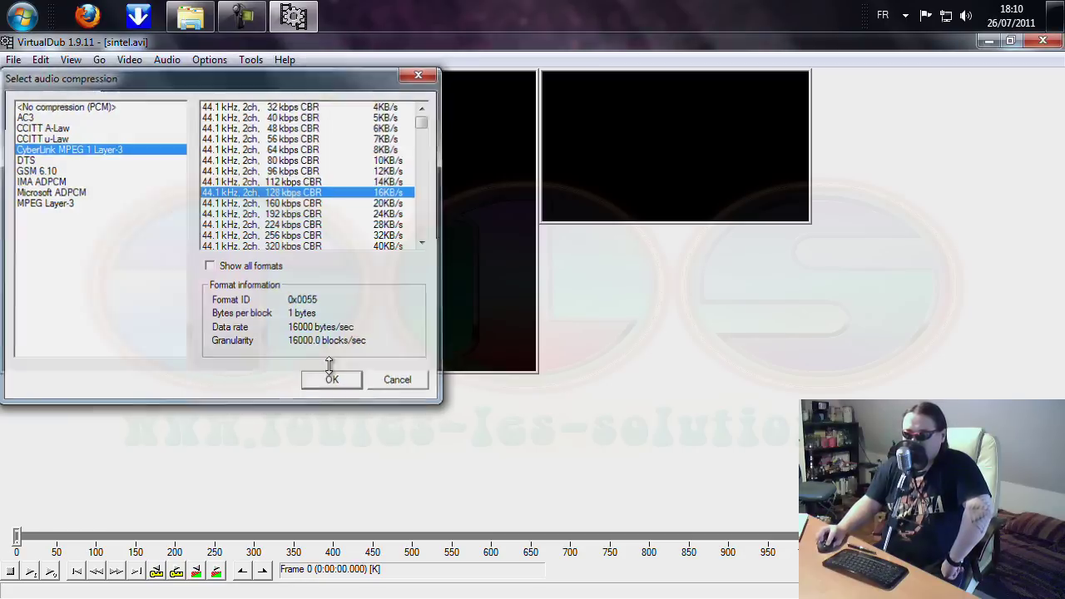
Enable advanced audio filtering and look through the available audio filters without adding any
left_click(167, 61)
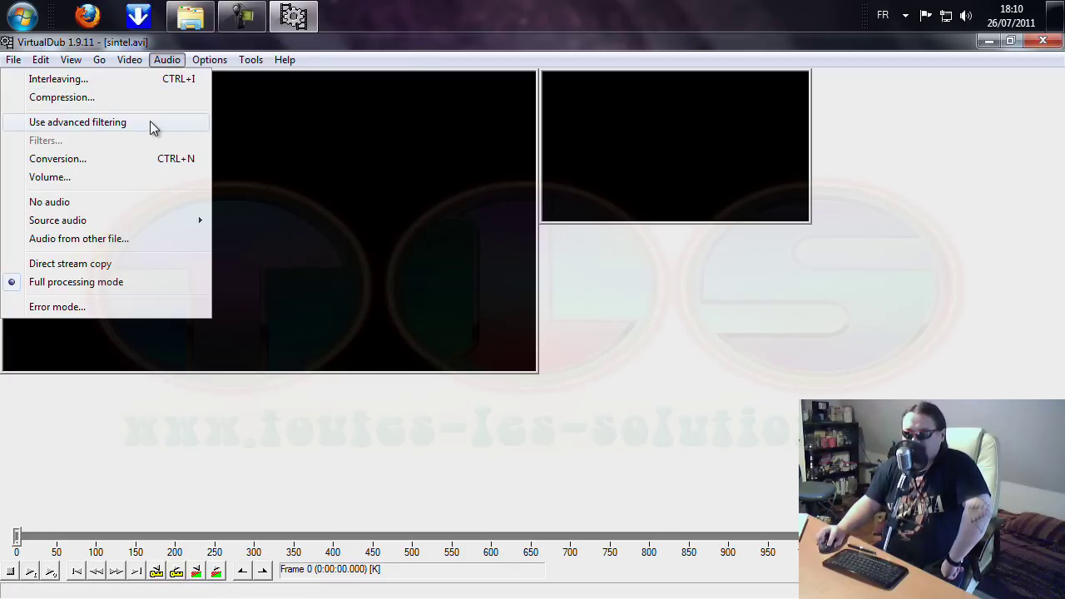
left_click(152, 125)
left_click(171, 62)
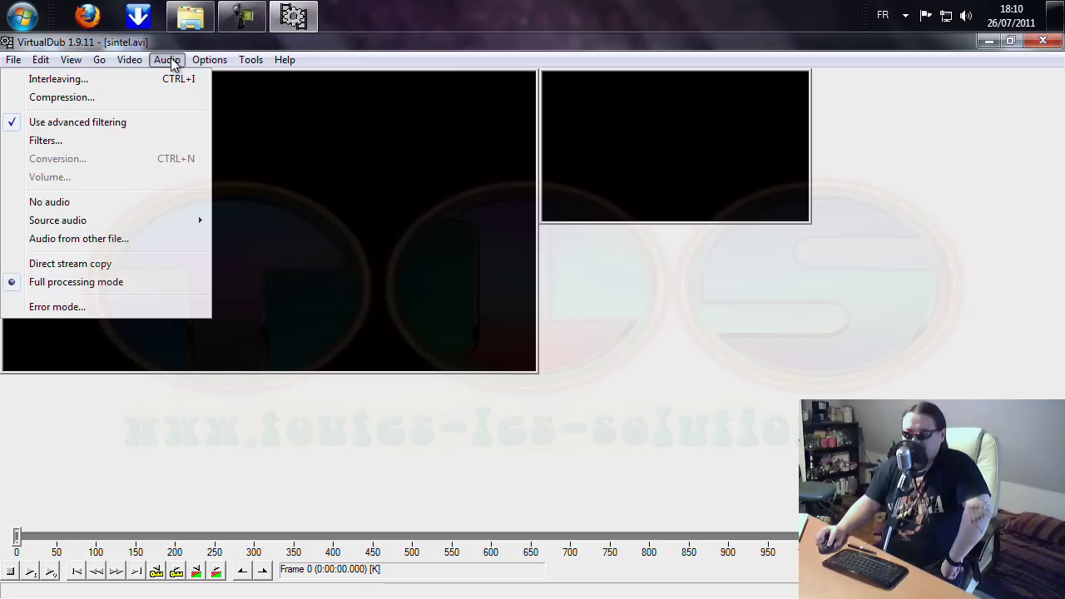
left_click(142, 141)
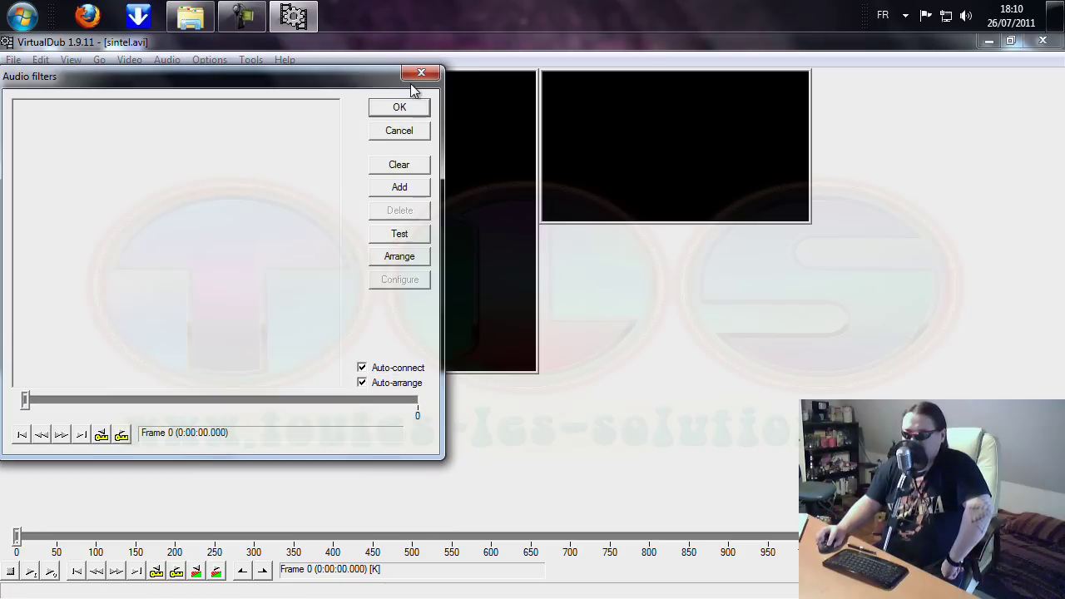
left_click(403, 191)
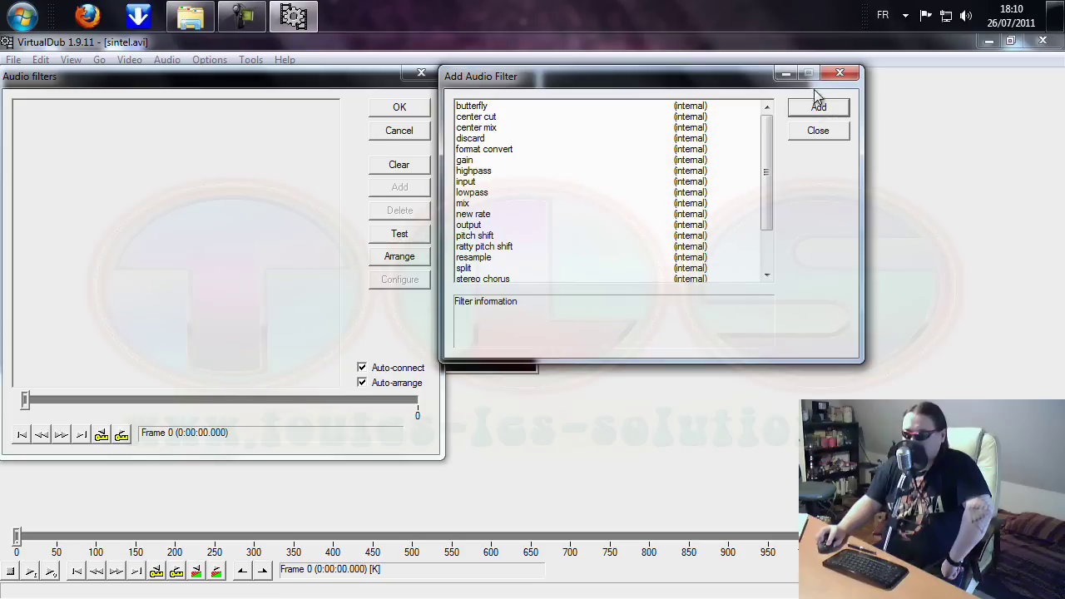
left_click_drag(718, 79, 286, 87)
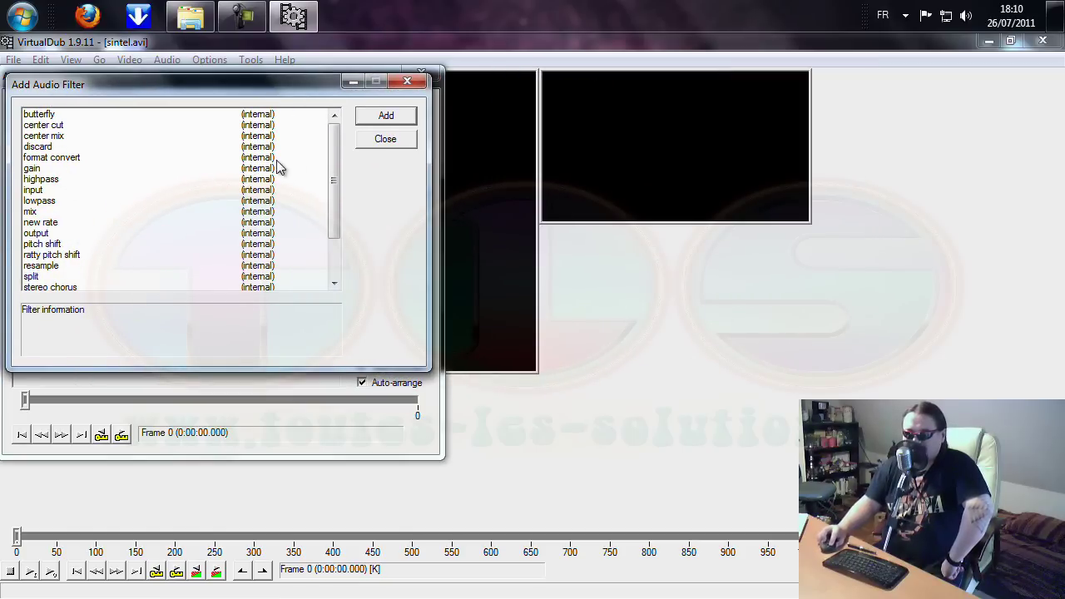
left_click_drag(338, 159, 341, 132)
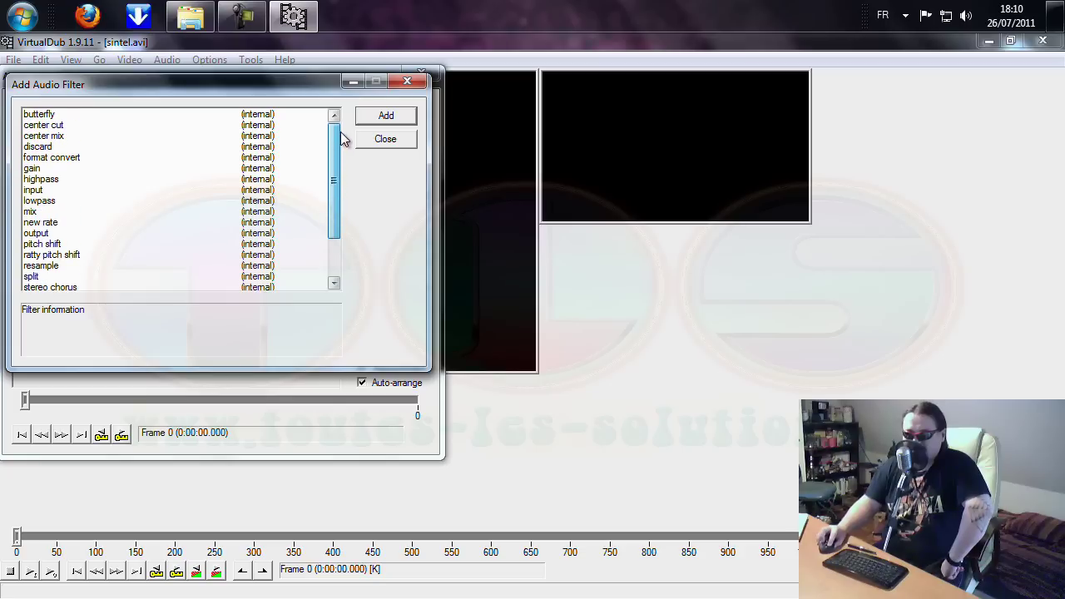
left_click(388, 139)
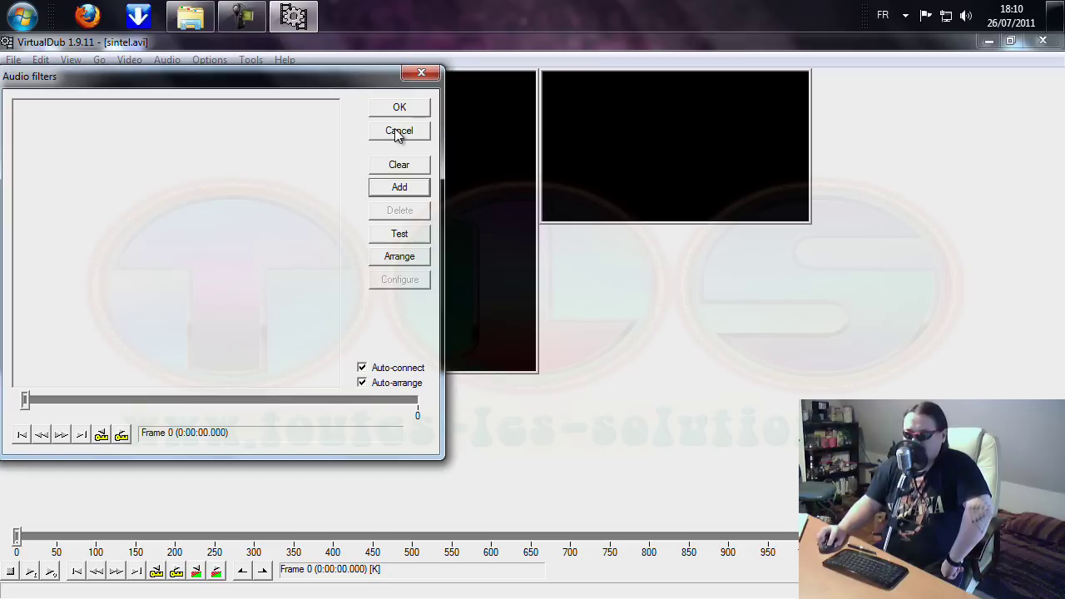
left_click(392, 136)
Review the audio source choices and the performance buffering options without changing them
left_click(168, 61)
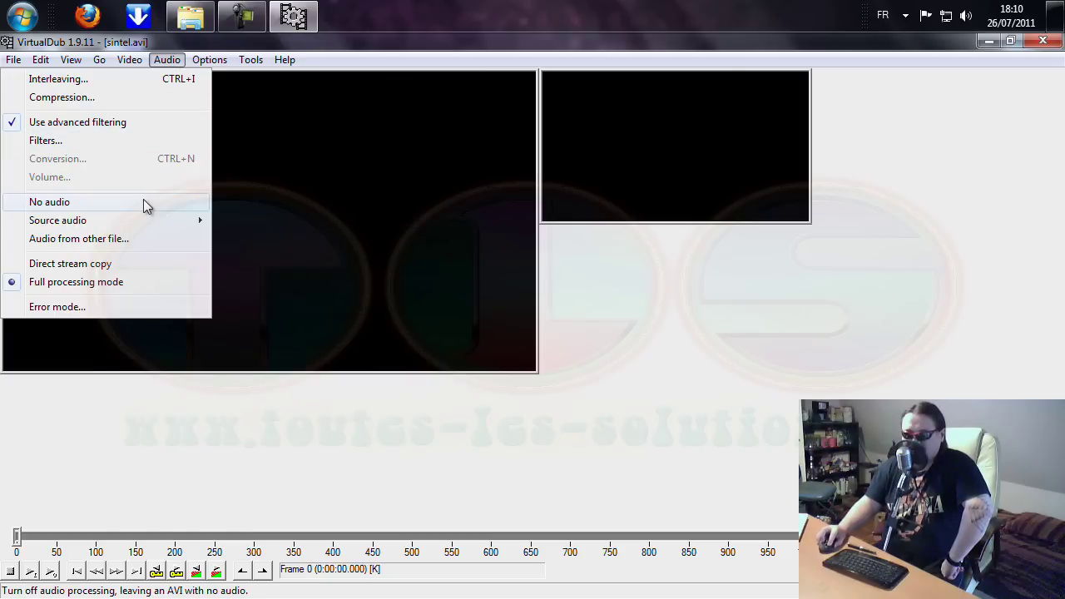
mouse_move(138, 221)
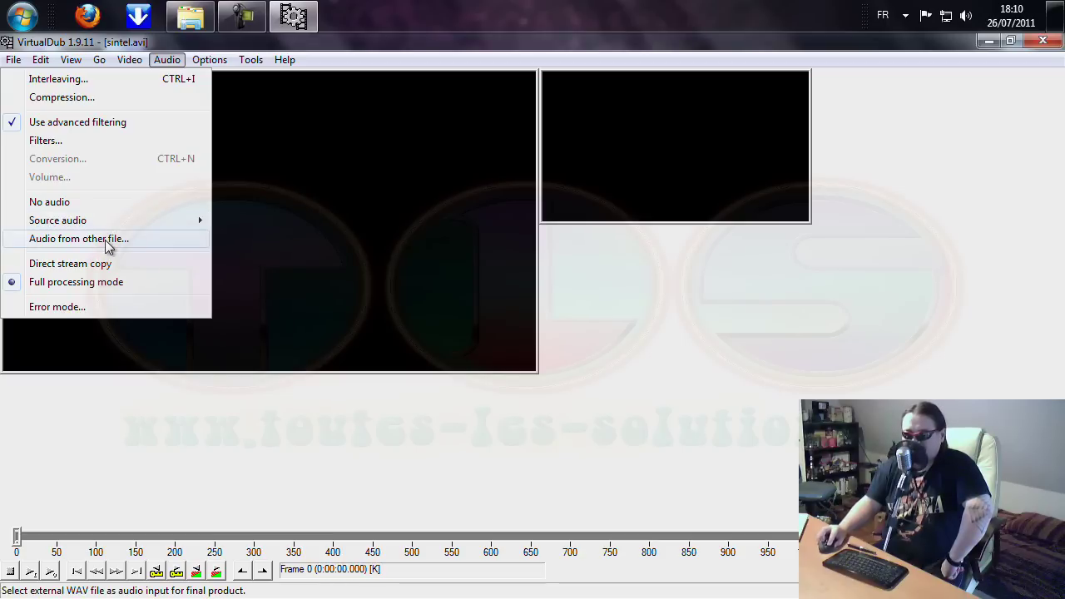
mouse_move(210, 61)
left_click(202, 79)
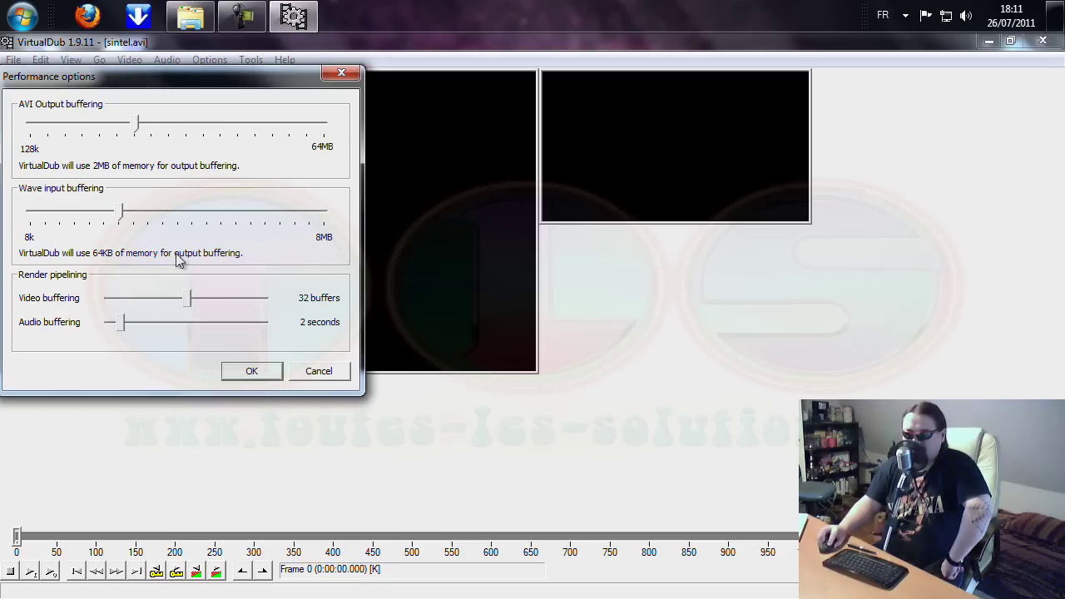
left_click(317, 371)
Review the Preferences pages from Main through 3D accel, leaving every setting as it is
left_click(211, 60)
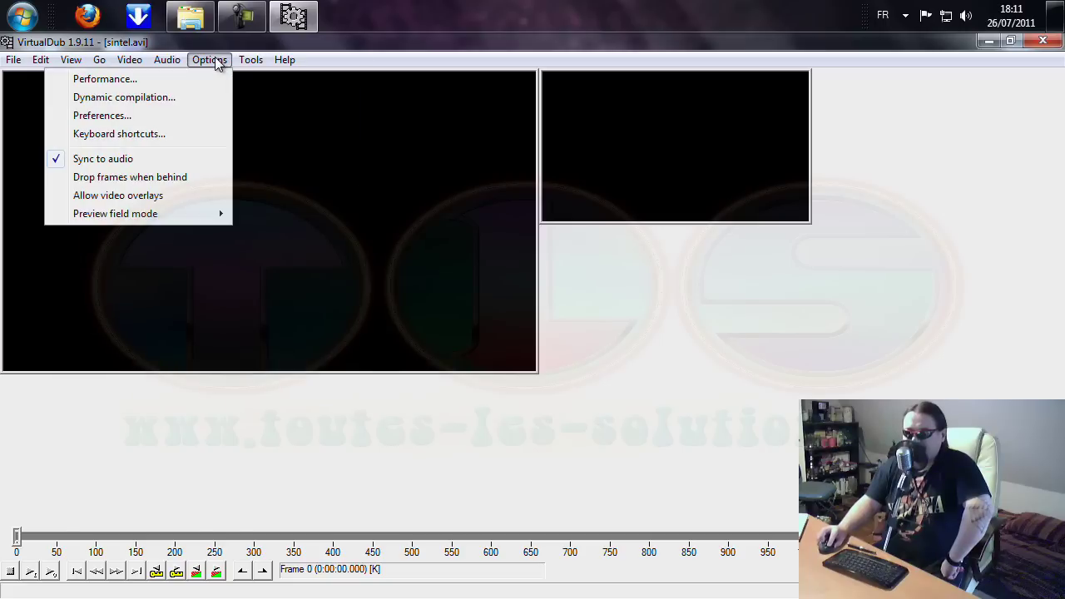
left_click(185, 115)
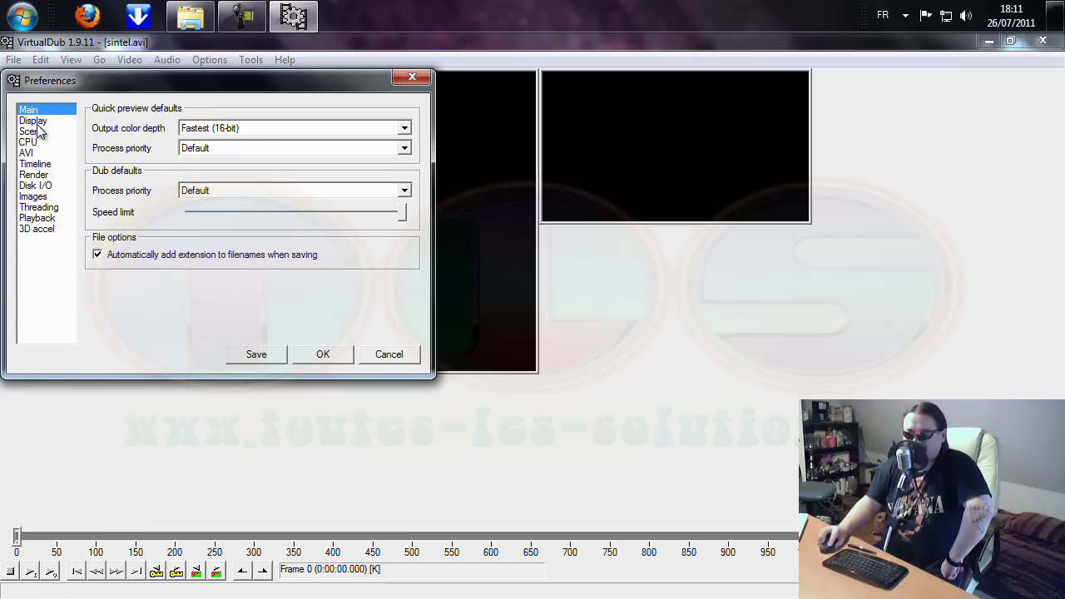
left_click(35, 121)
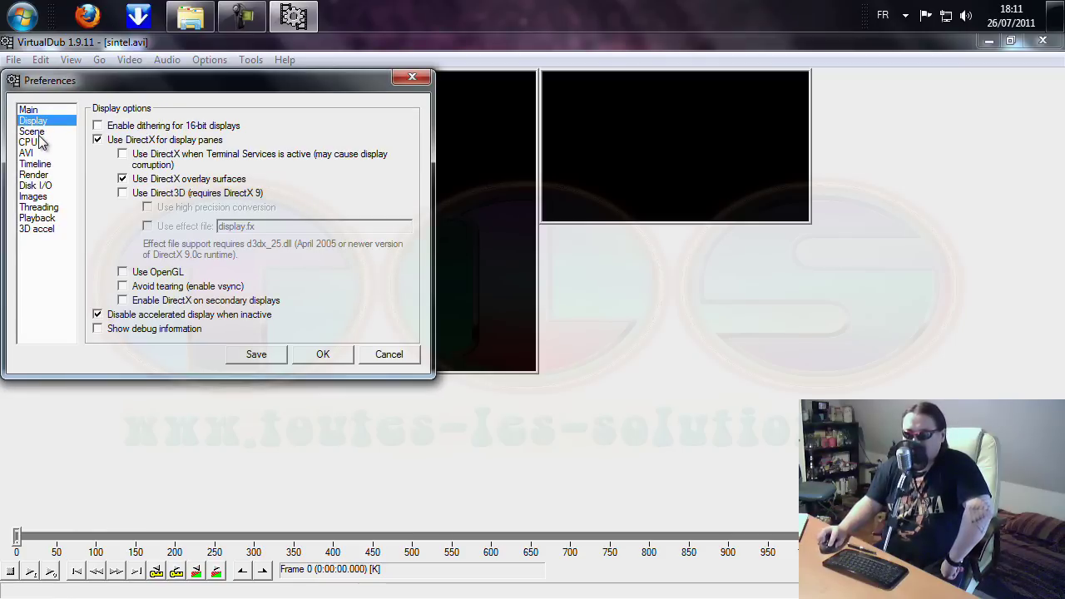
left_click(39, 134)
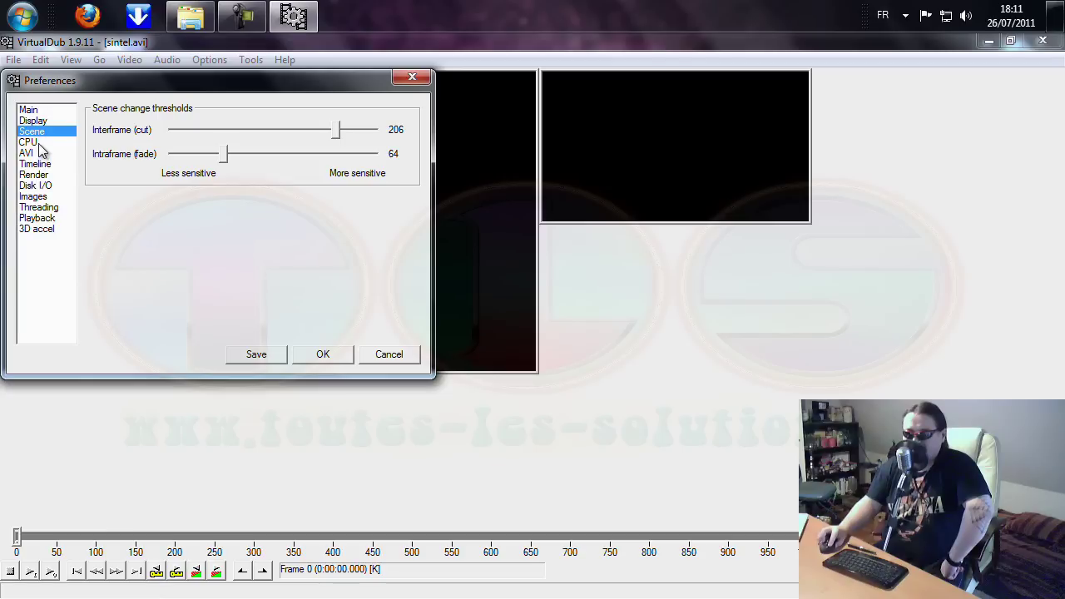
left_click(39, 144)
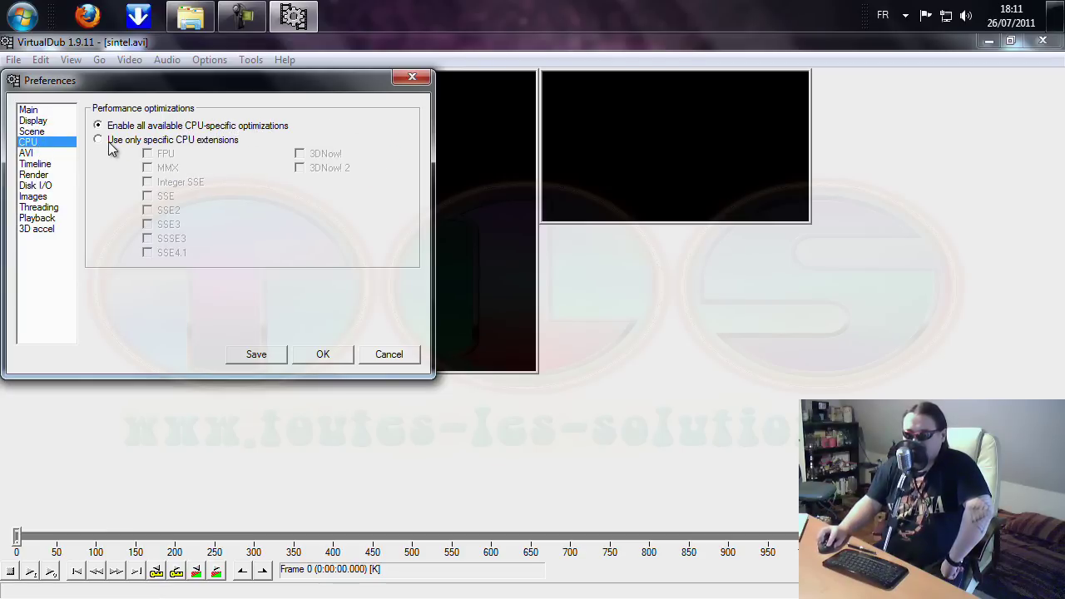
left_click(45, 156)
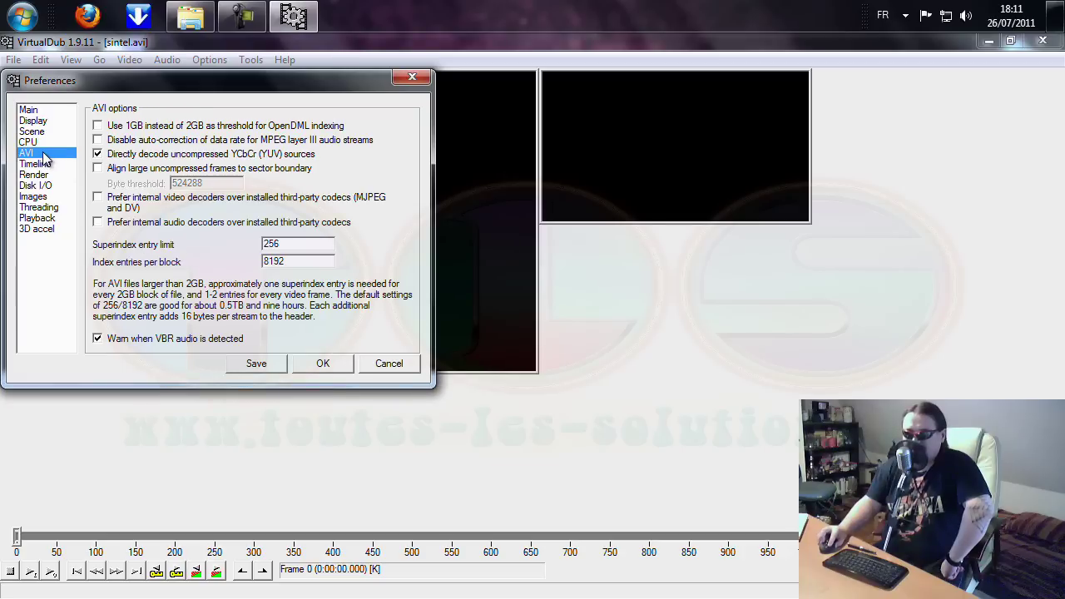
left_click(47, 165)
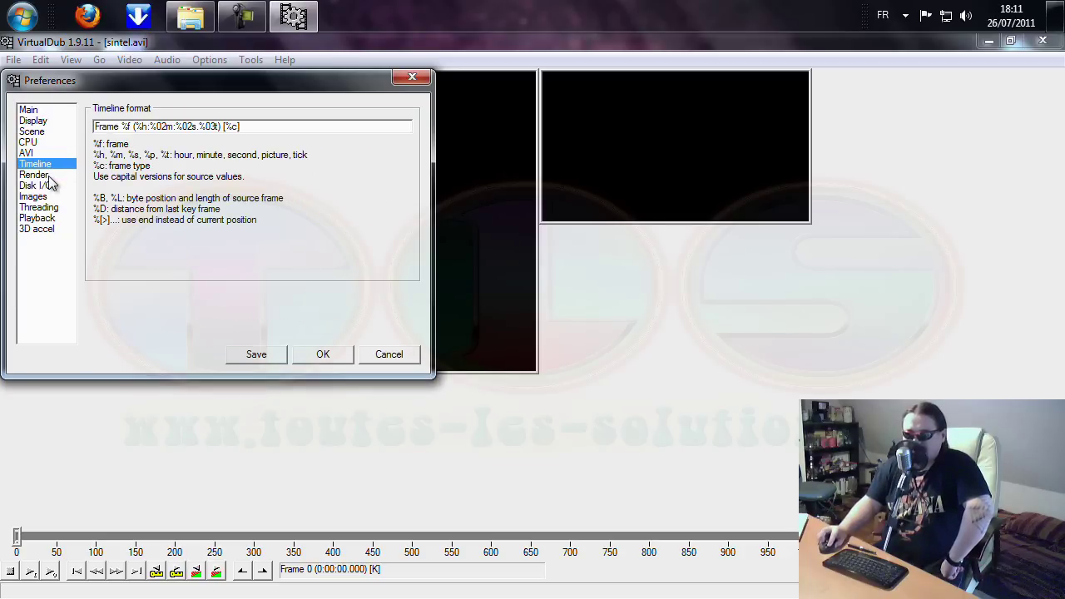
left_click(49, 177)
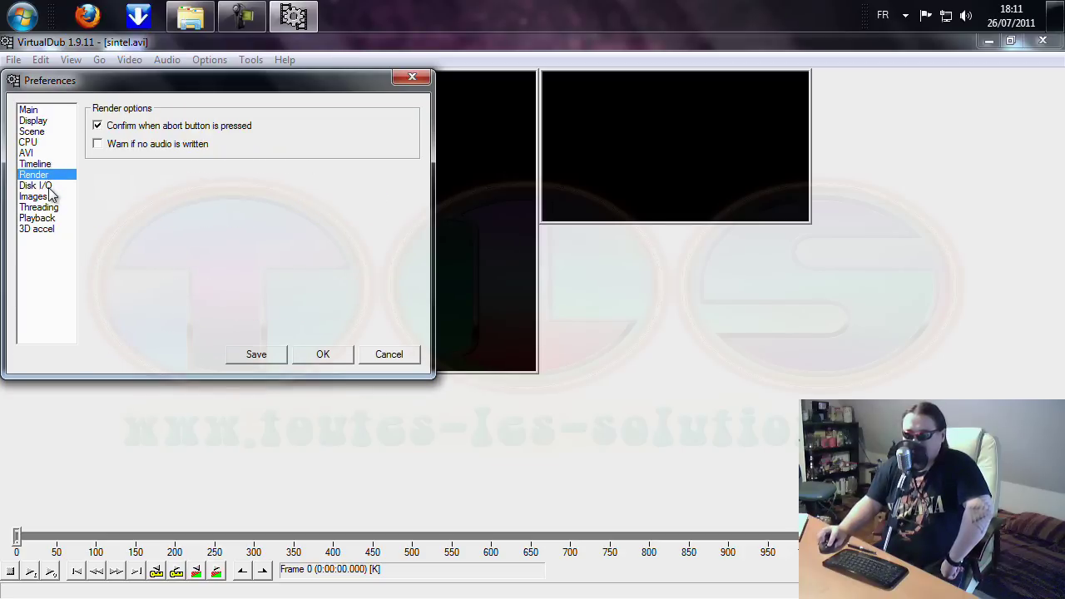
left_click(49, 187)
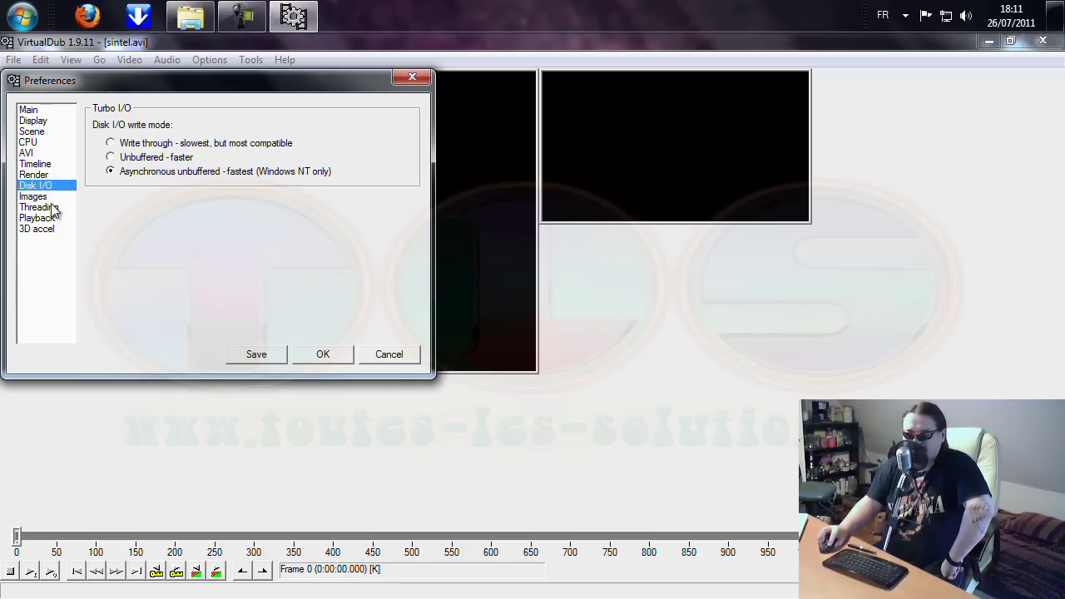
left_click(48, 198)
left_click(50, 208)
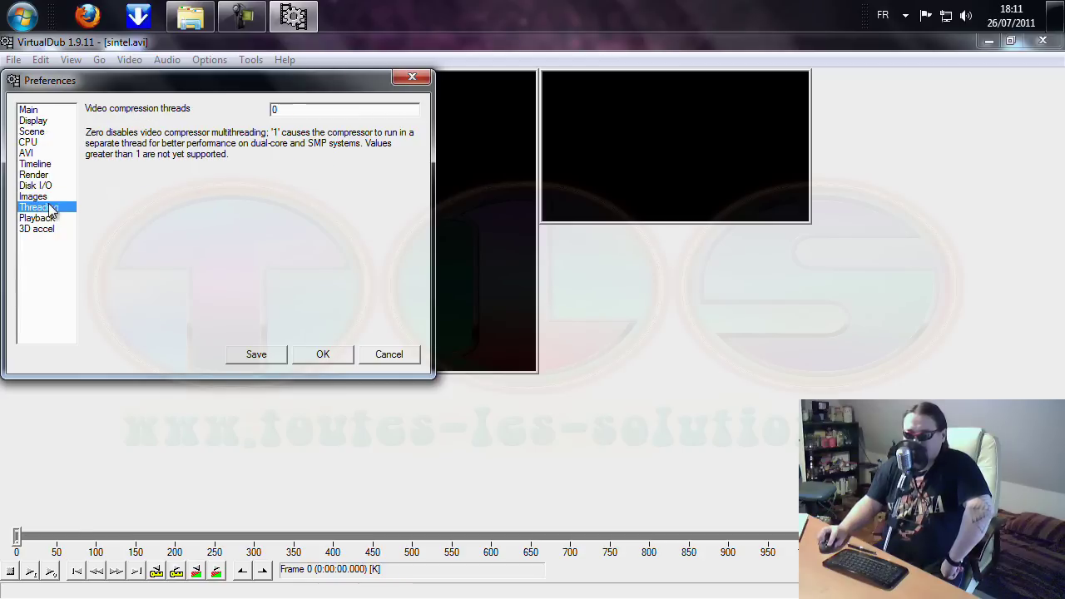
left_click(52, 220)
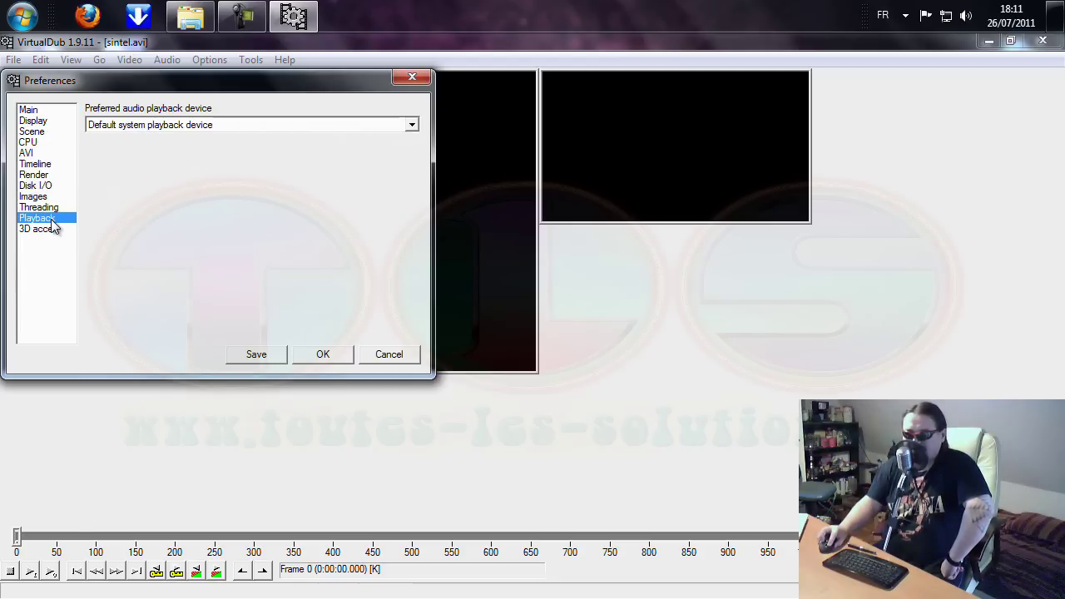
left_click(50, 233)
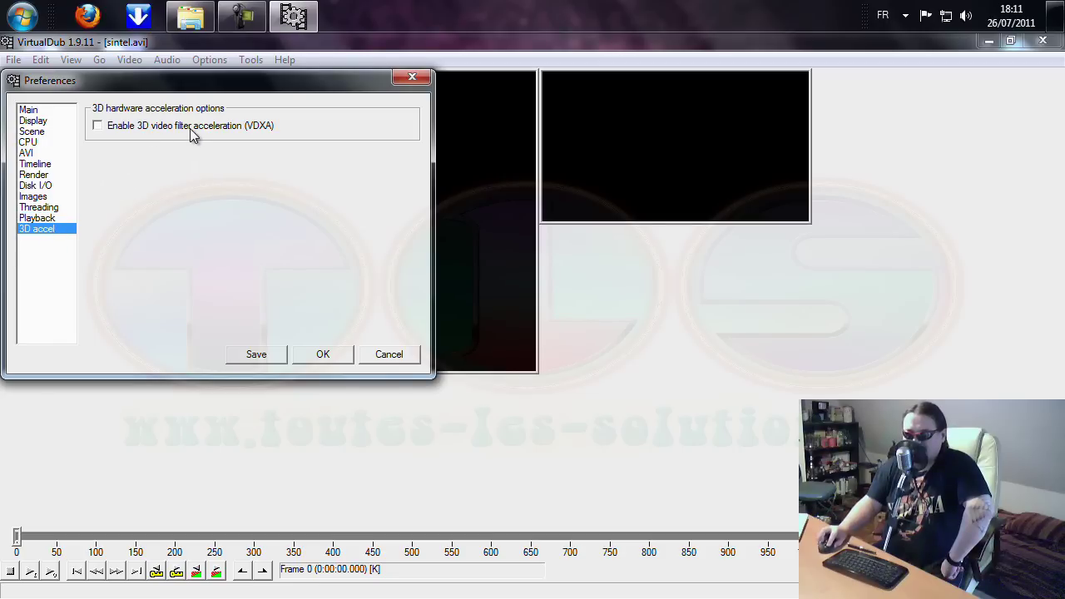
left_click(324, 354)
Examine the keyboard shortcut configuration and its bound commands without making changes
left_click(213, 60)
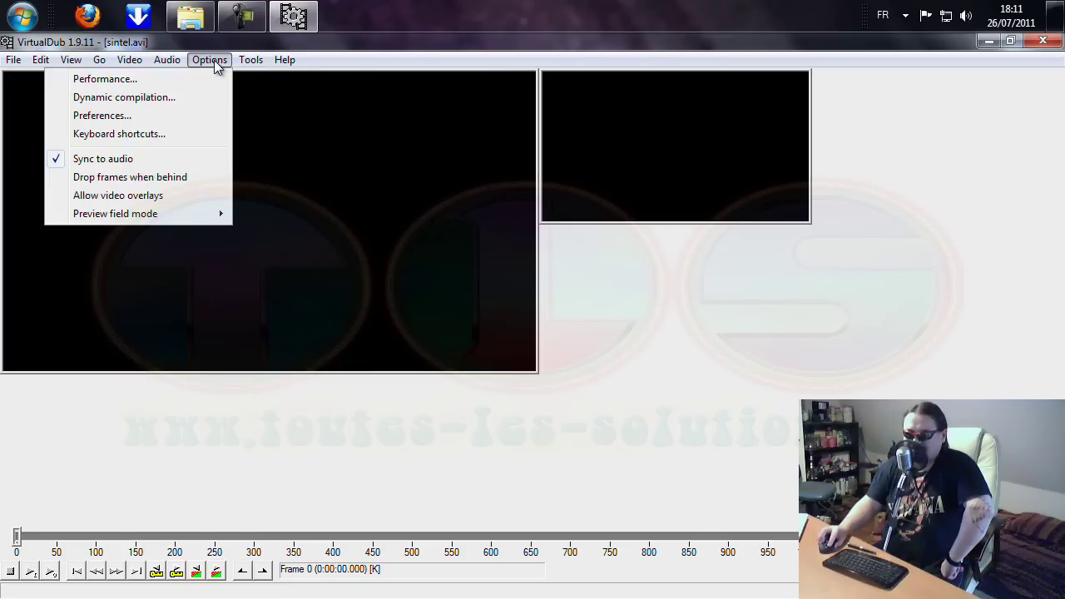
left_click(187, 134)
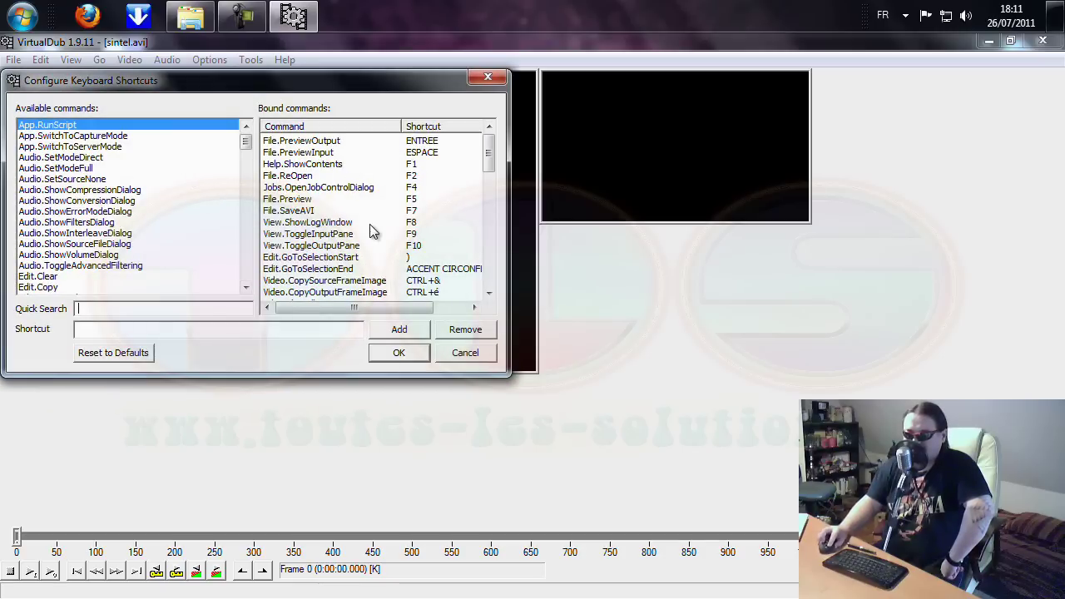
left_click(466, 354)
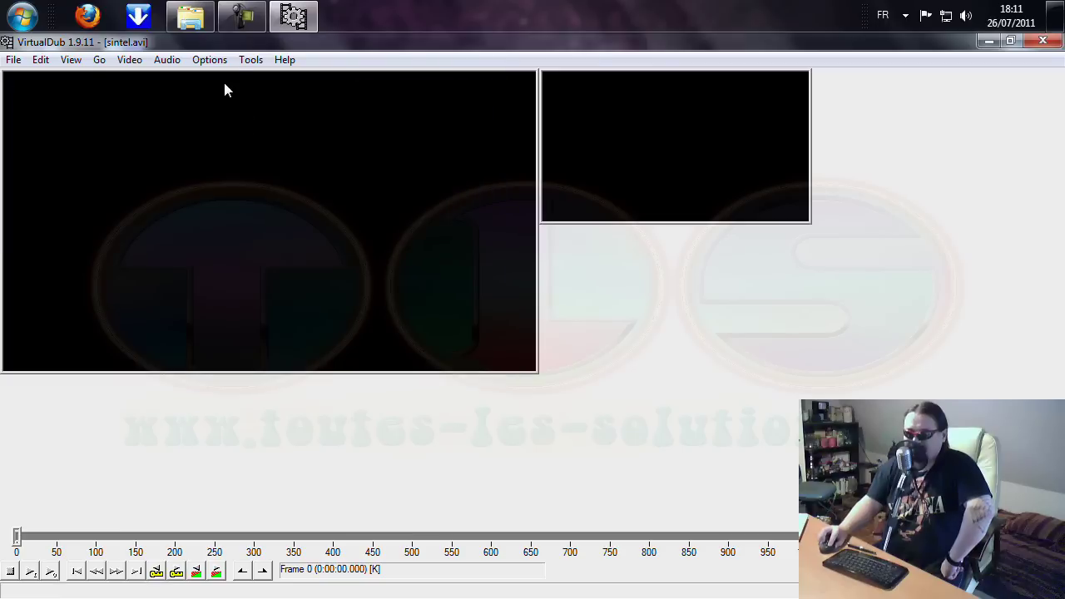
Look over the remaining options, tools and help commands, and view the About VirtualDub information
left_click(219, 62)
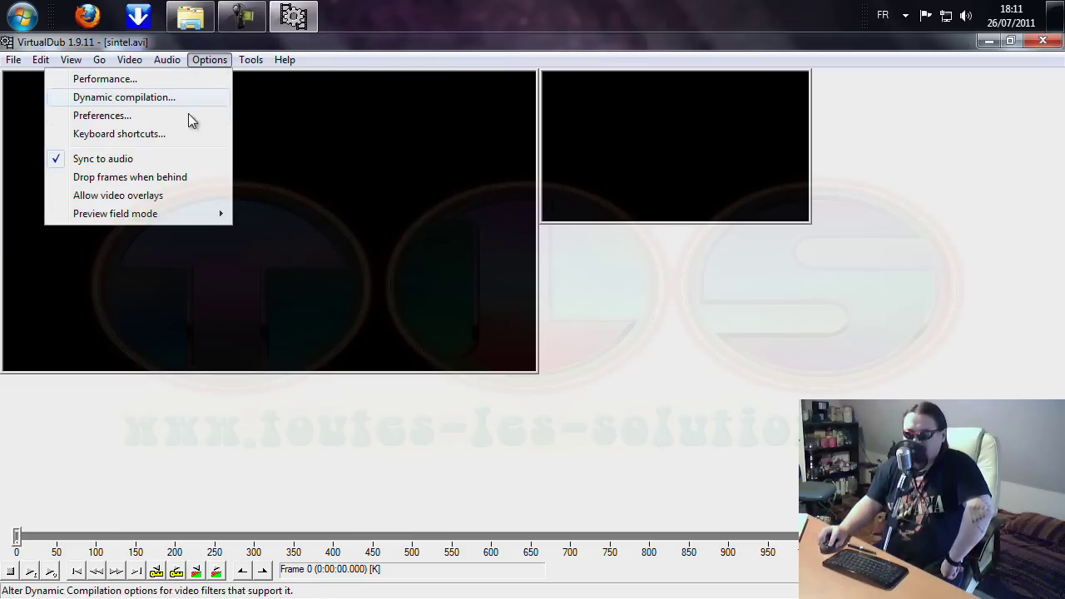
mouse_move(251, 62)
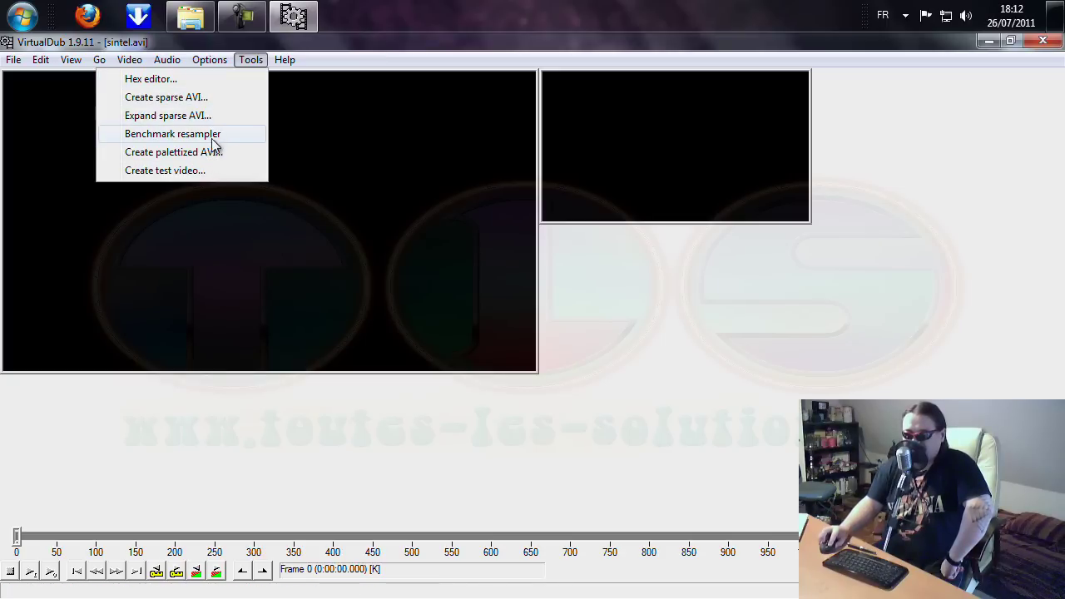
mouse_move(283, 63)
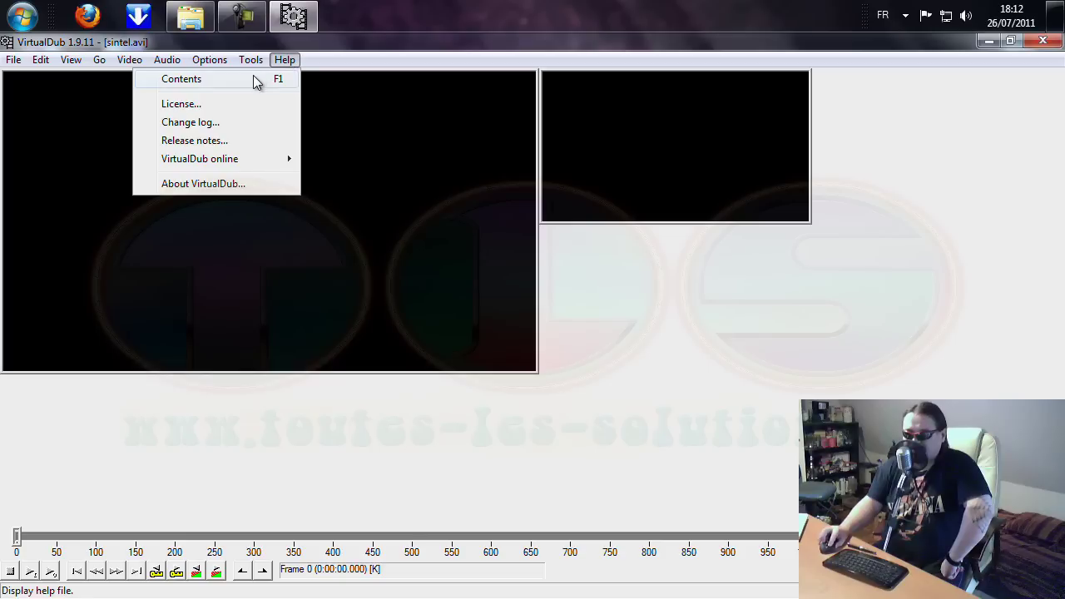
left_click(228, 190)
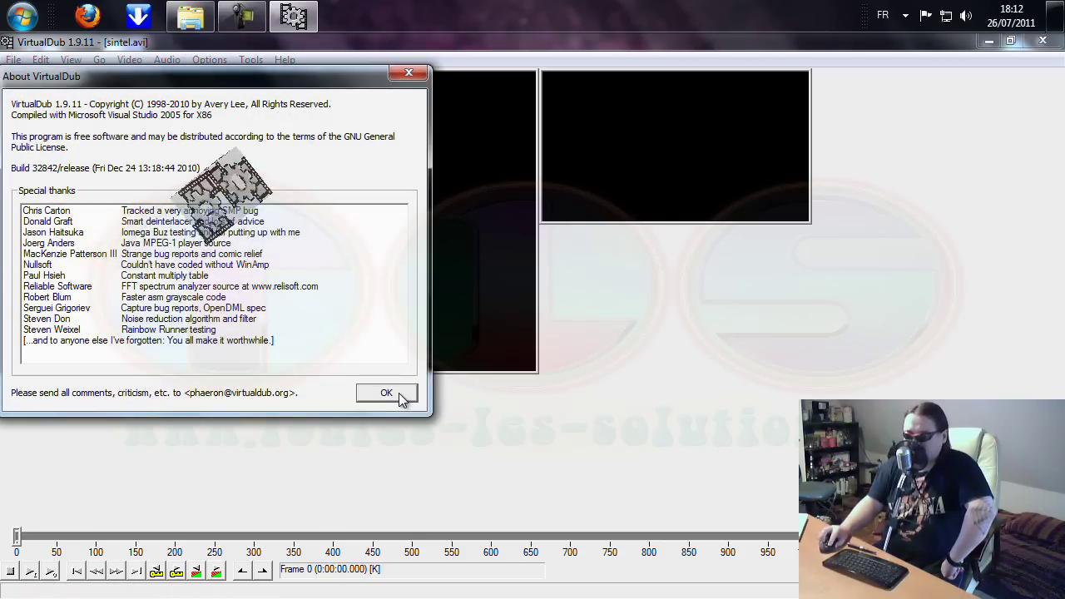
left_click(401, 397)
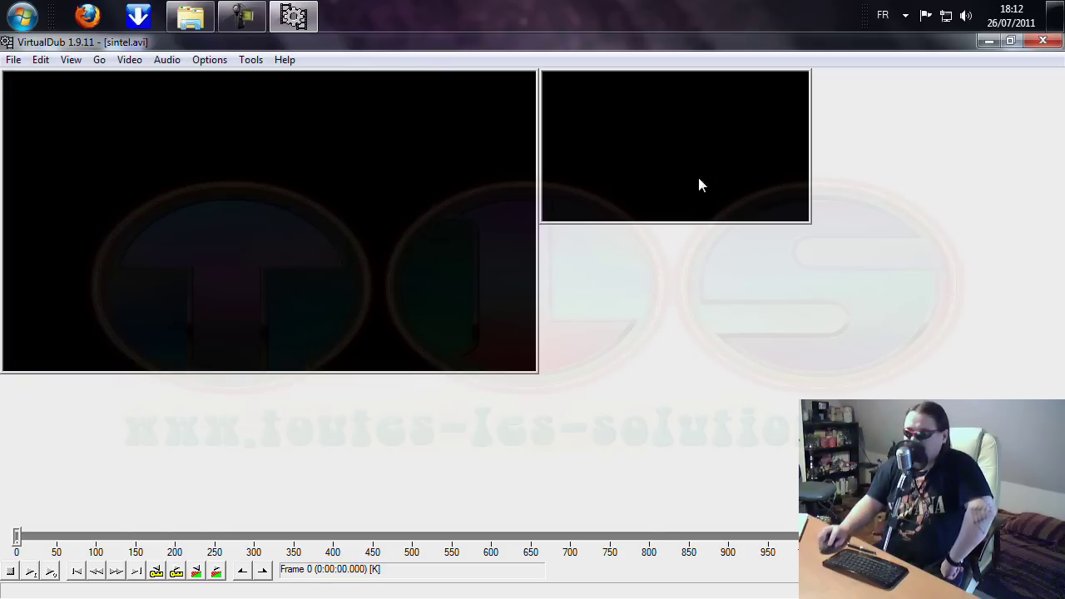
Restore the VirtualDub window from full screen, close the VirtualDub-1.9.11 folder behind it, and slightly reduce the window's height
left_click(1011, 42)
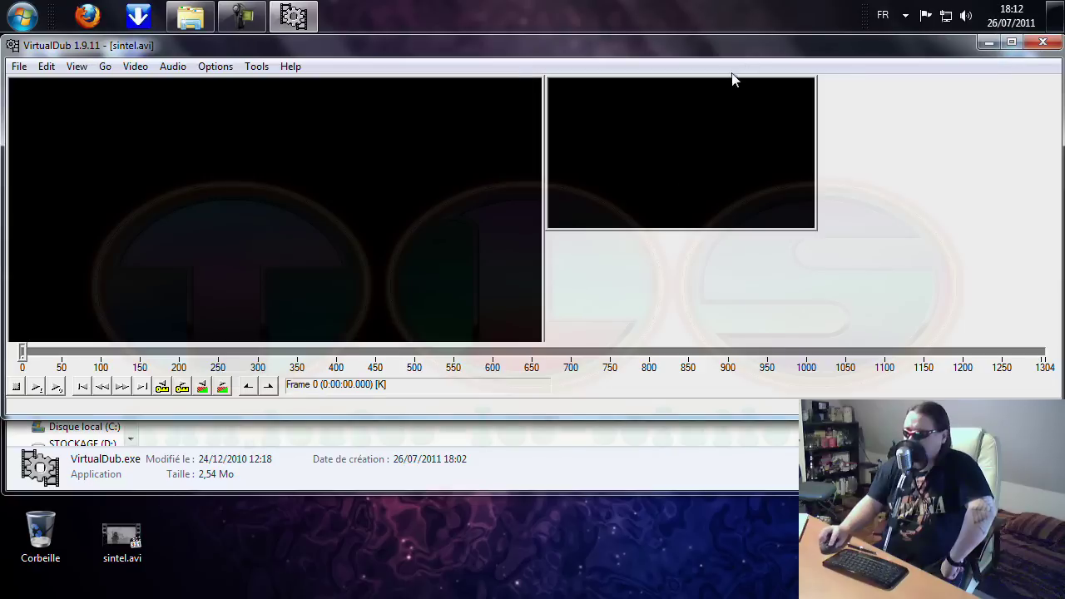
left_click(548, 464)
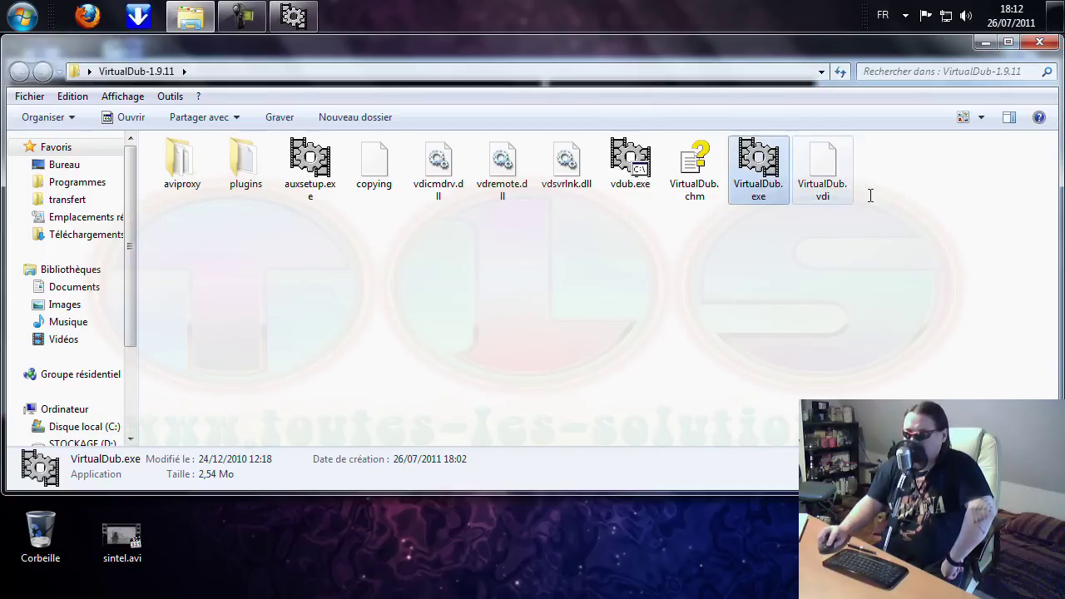
left_click(1043, 46)
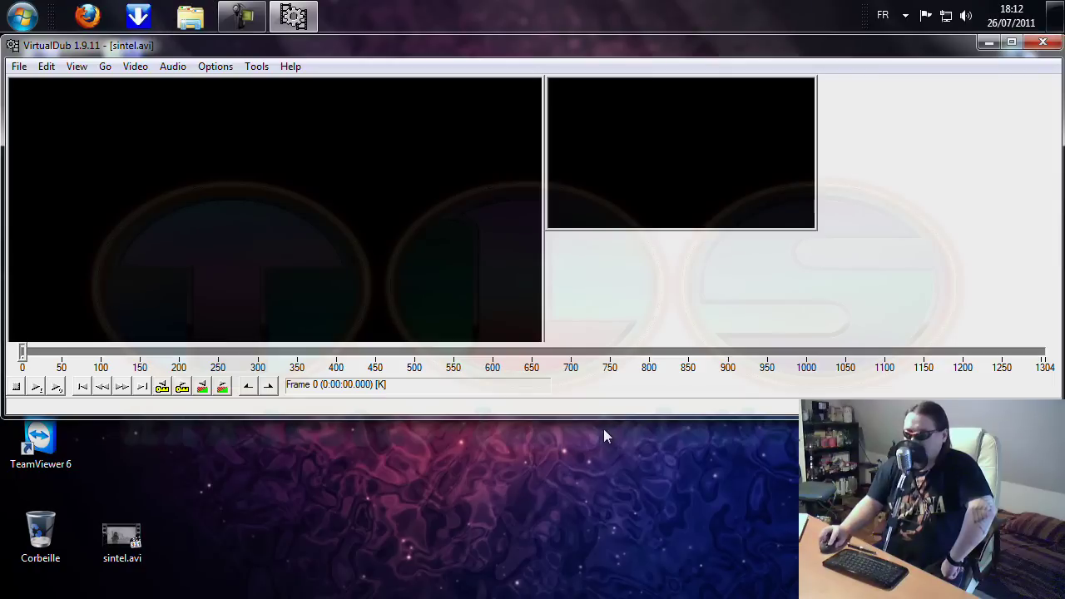
left_click_drag(612, 415, 613, 398)
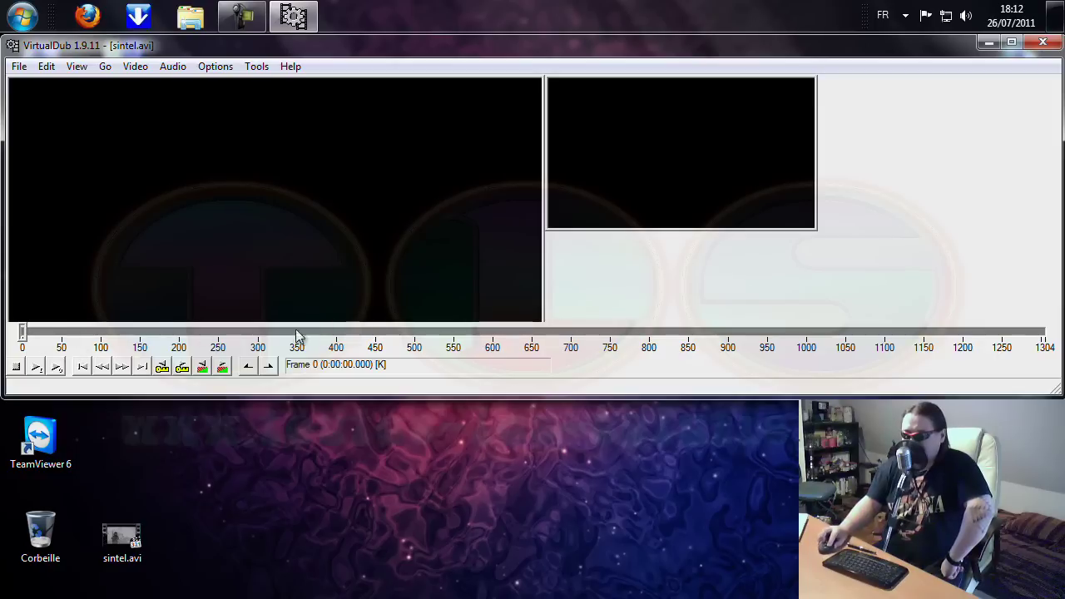
Select frames 298 to 404 of sintel.avi by setting the selection's start and end points on the timeline
left_click_drag(23, 336, 257, 337)
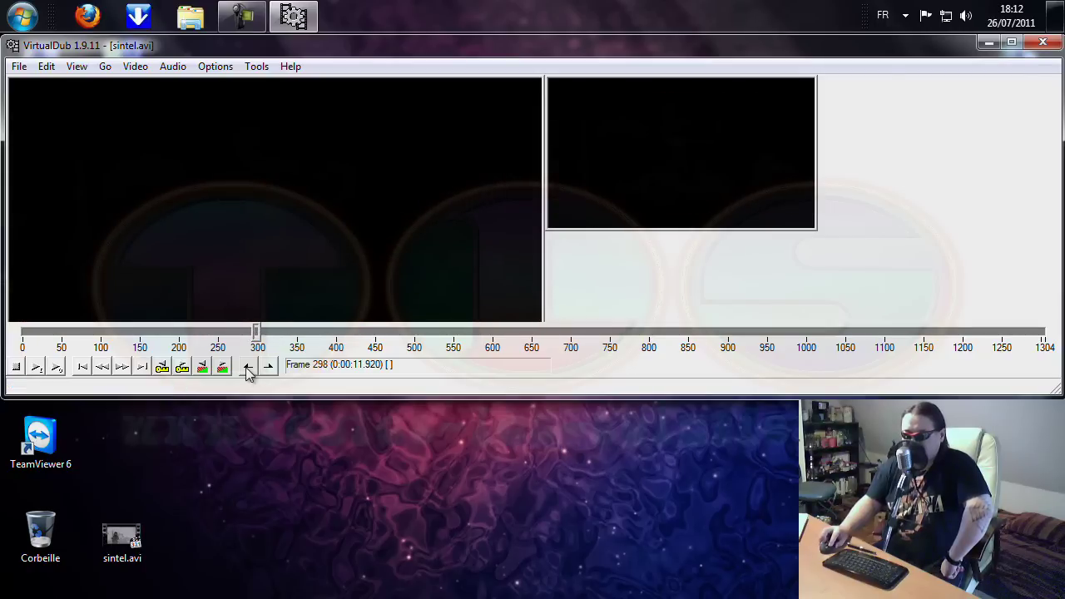
left_click(247, 368)
left_click_drag(259, 335, 339, 335)
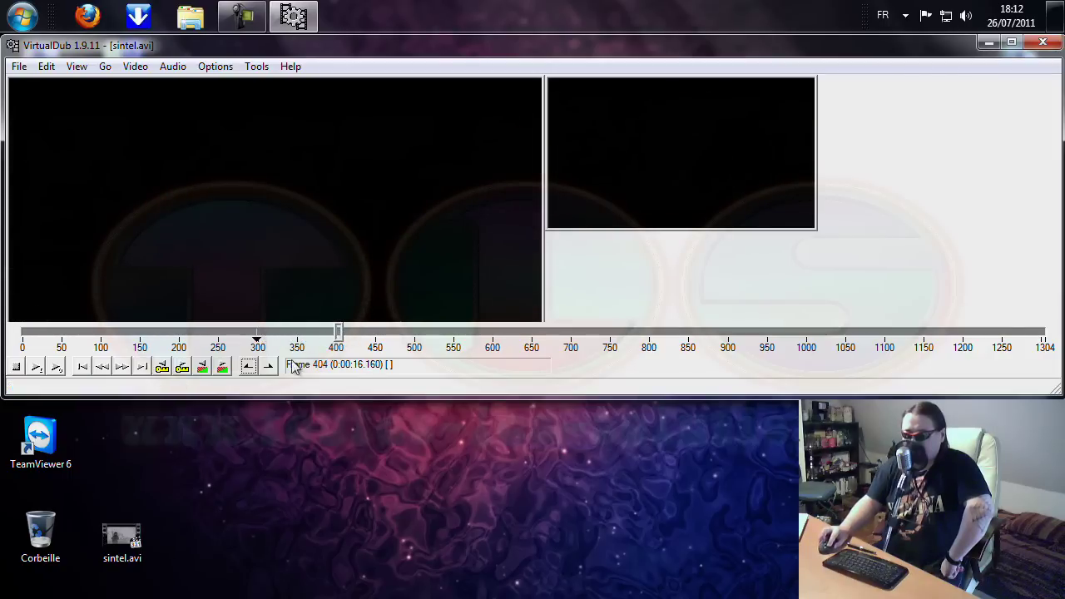
left_click(269, 368)
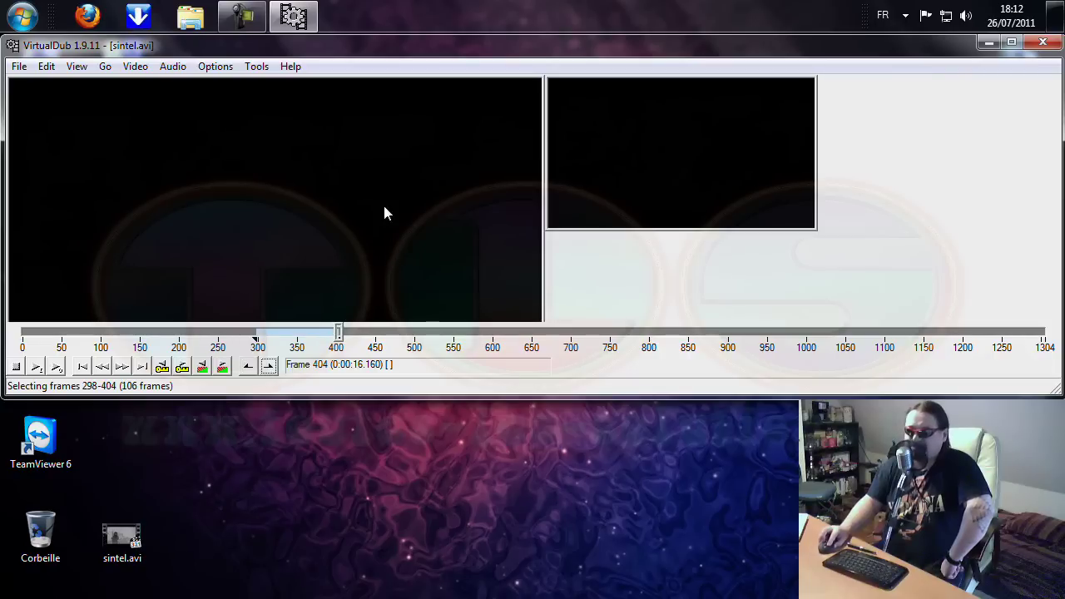
Try to save the selected range as an AVI named essai.avi on the desktop (Bureau)
left_click(20, 67)
left_click(151, 208)
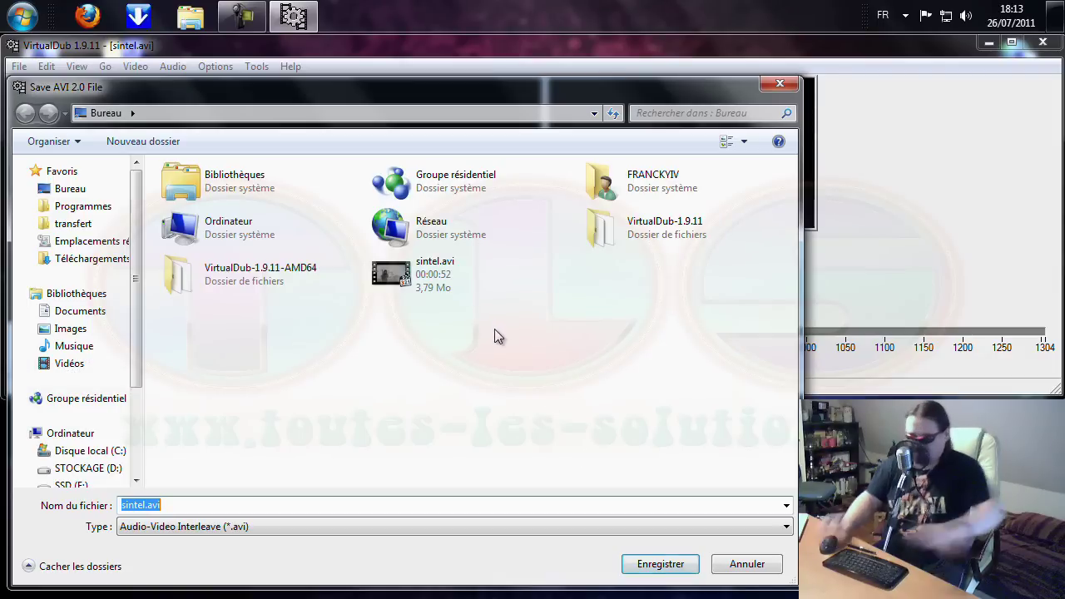
key("BackSpace")
type("essai.avi")
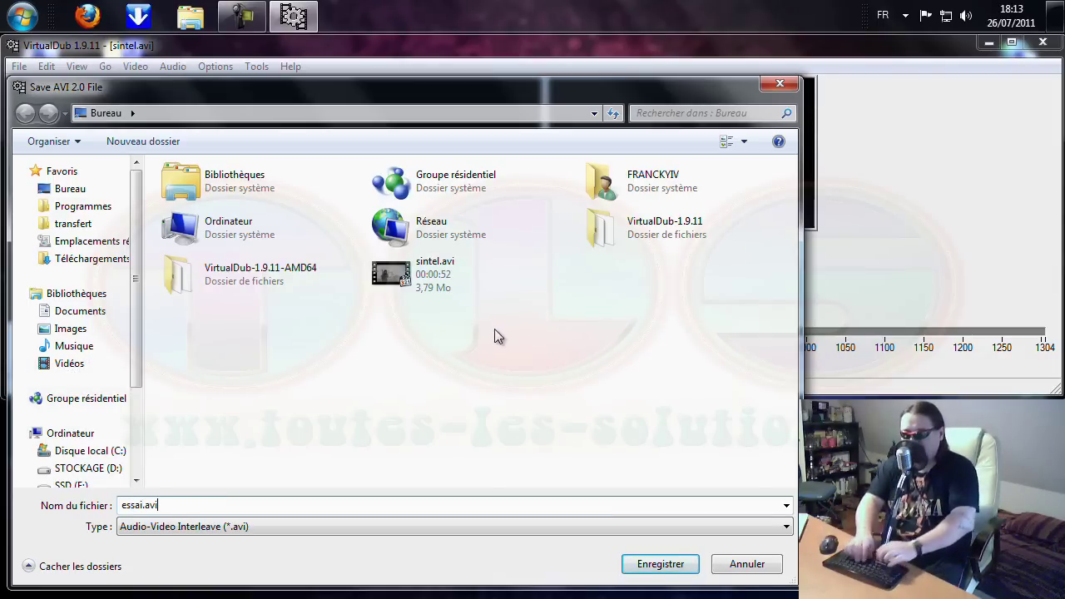
key("Return")
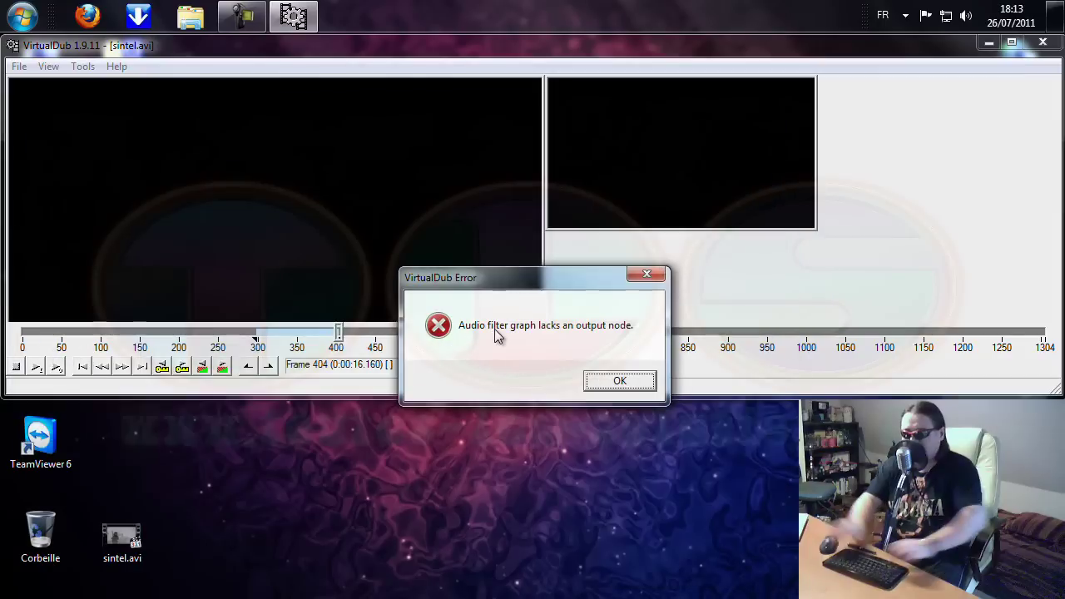
left_click(620, 382)
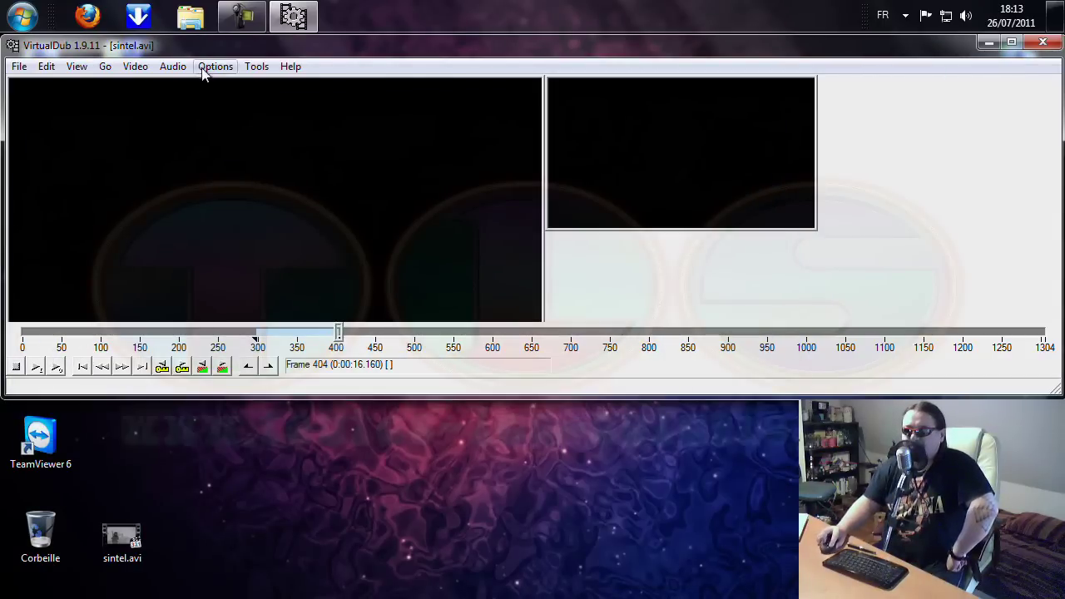
Set the audio to direct stream copy and save the selected range as essai.avi on the desktop (Bureau)
left_click(172, 67)
left_click(138, 269)
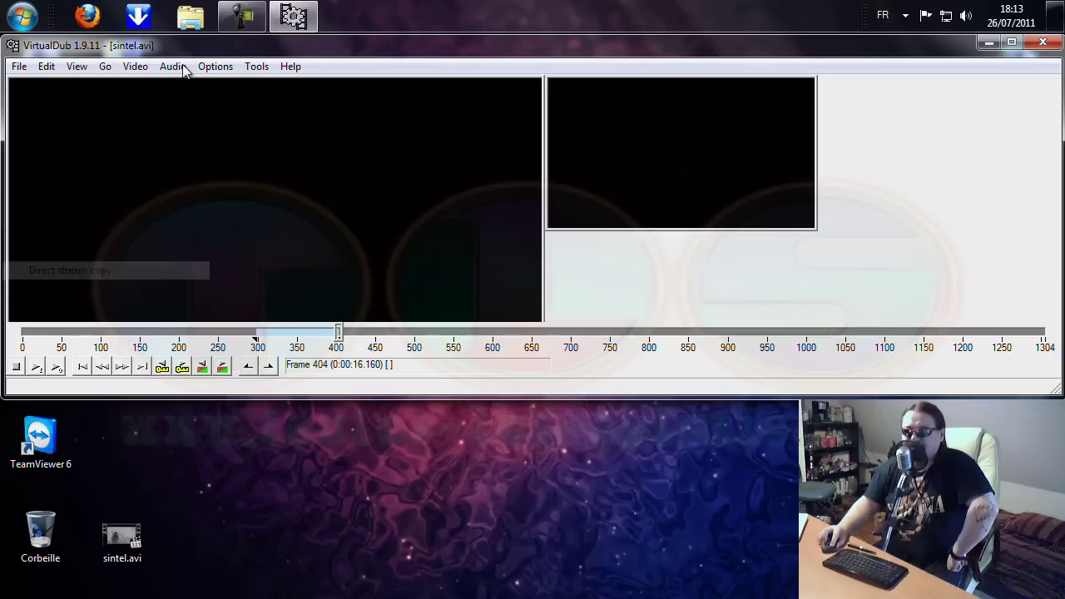
left_click(18, 67)
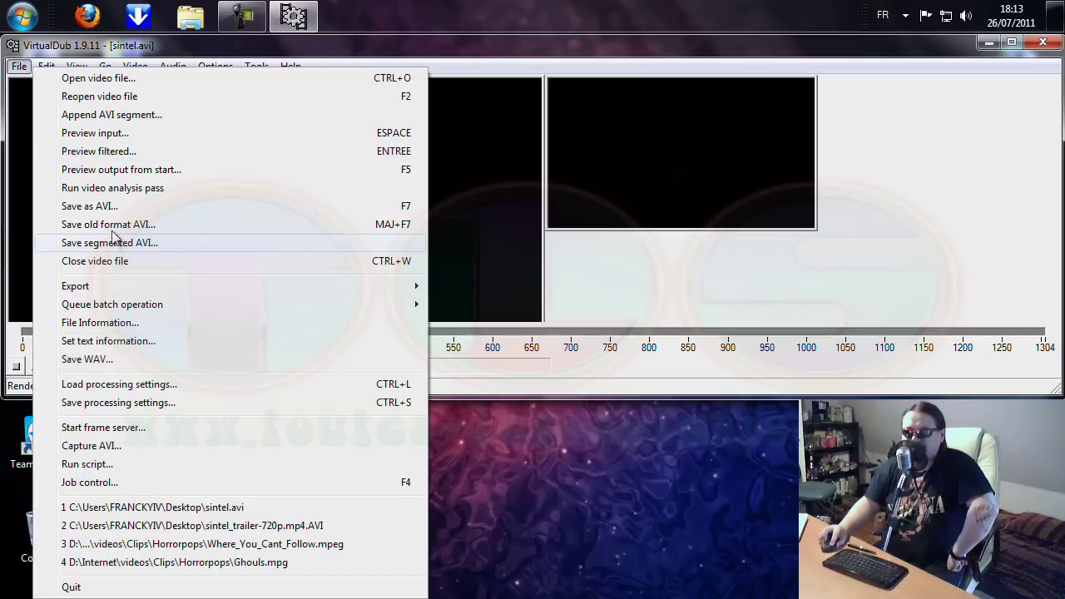
left_click(117, 208)
type("essai.avi")
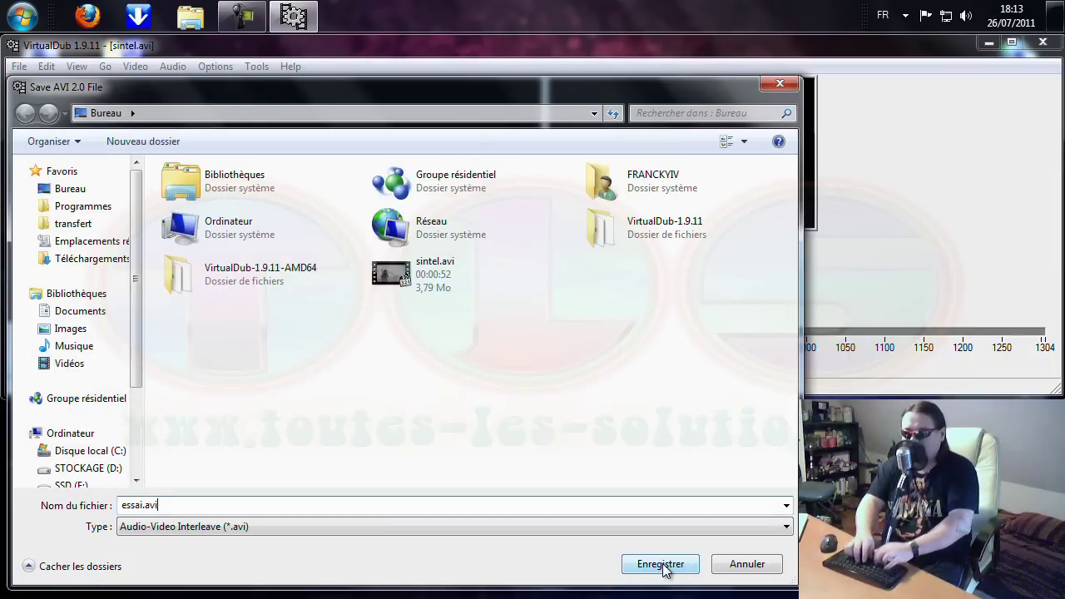
left_click(663, 565)
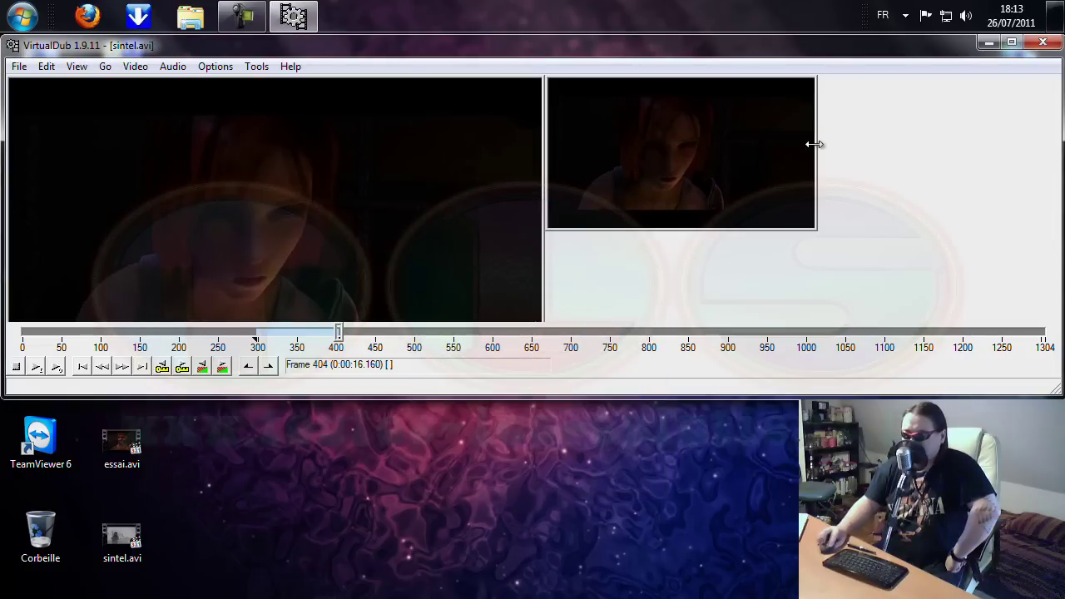
Close VirtualDub, play the exported essai.avi from the desktop in Media Player Classic, and close the player
left_click(1043, 43)
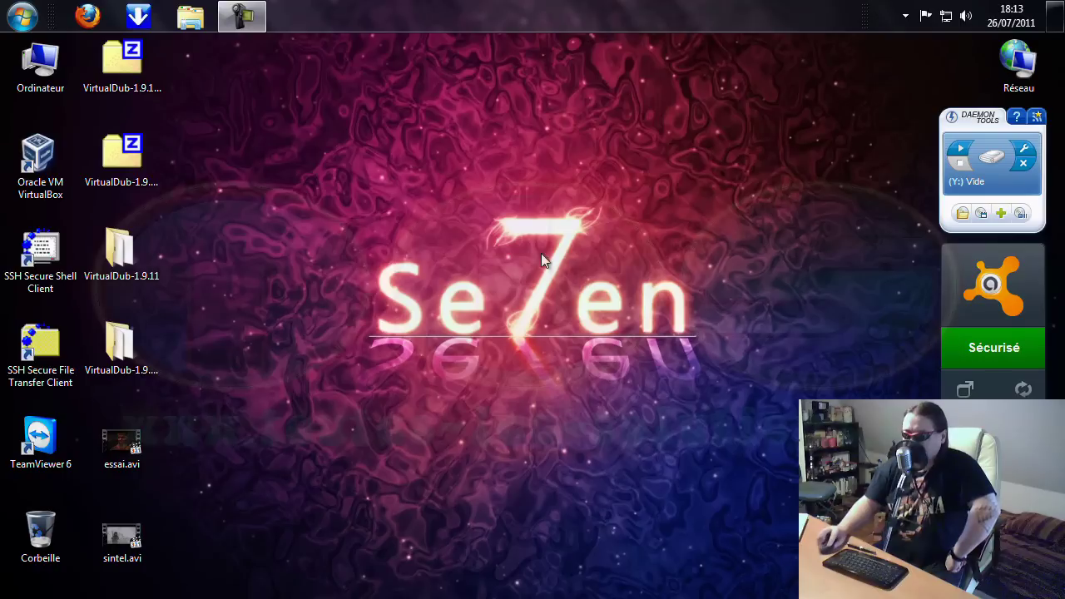
double_click(124, 449)
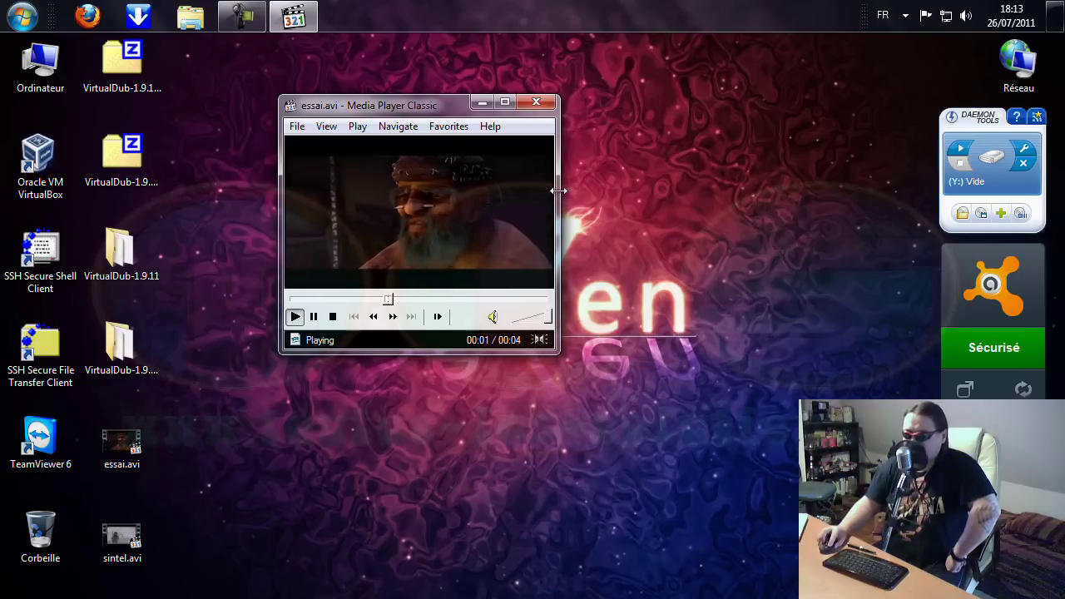
left_click(536, 103)
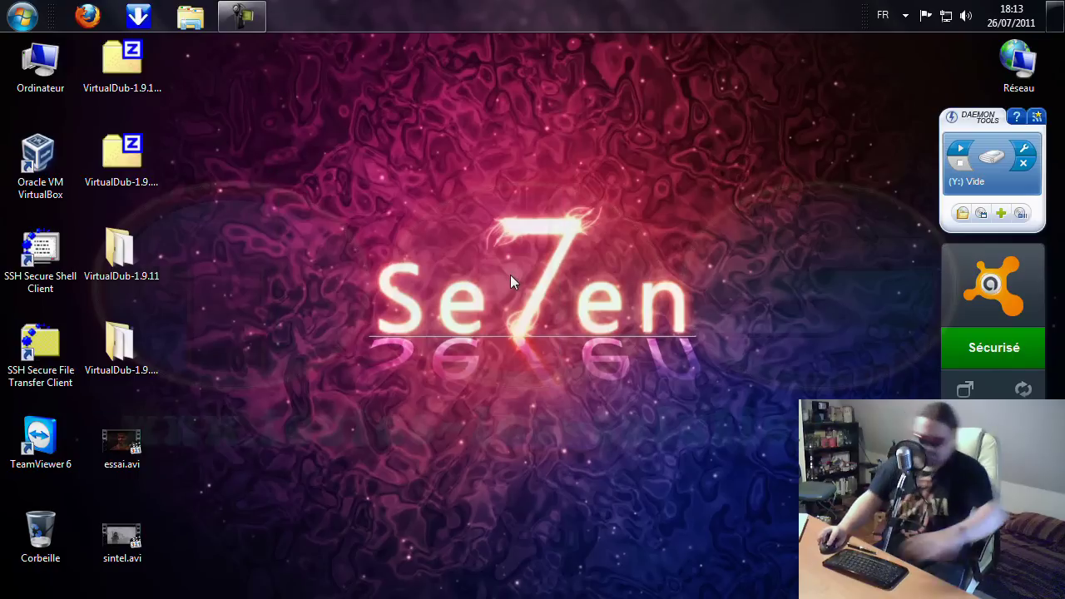